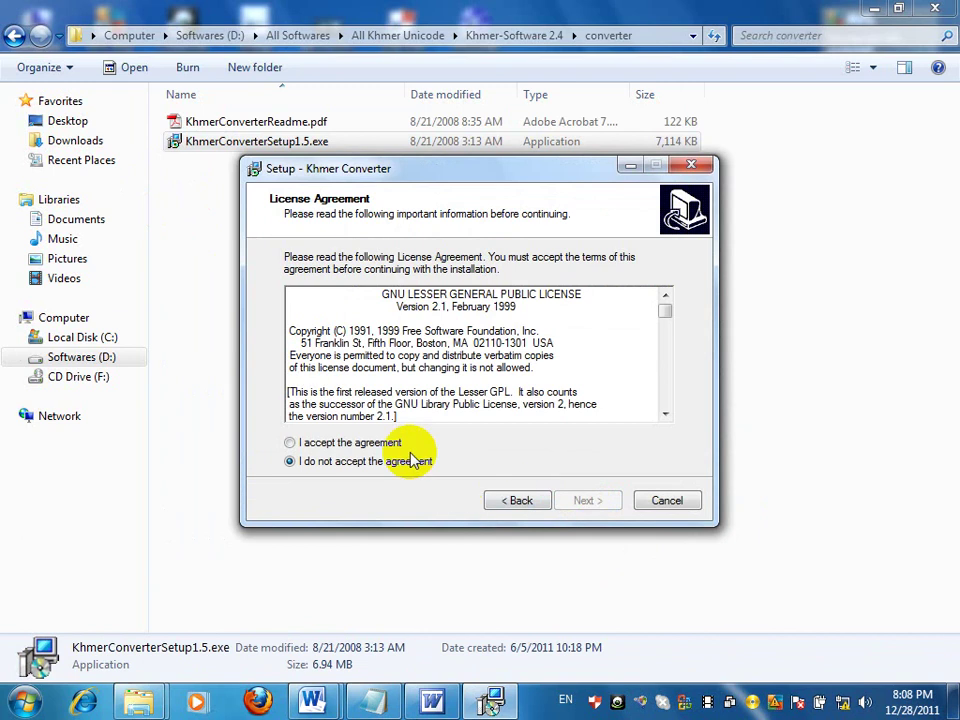
# - Accept the Khmer Converter license agreement, enable the desktop icon option, and complete the installation
pyautogui.click(370, 442)
pyautogui.click(585, 500)
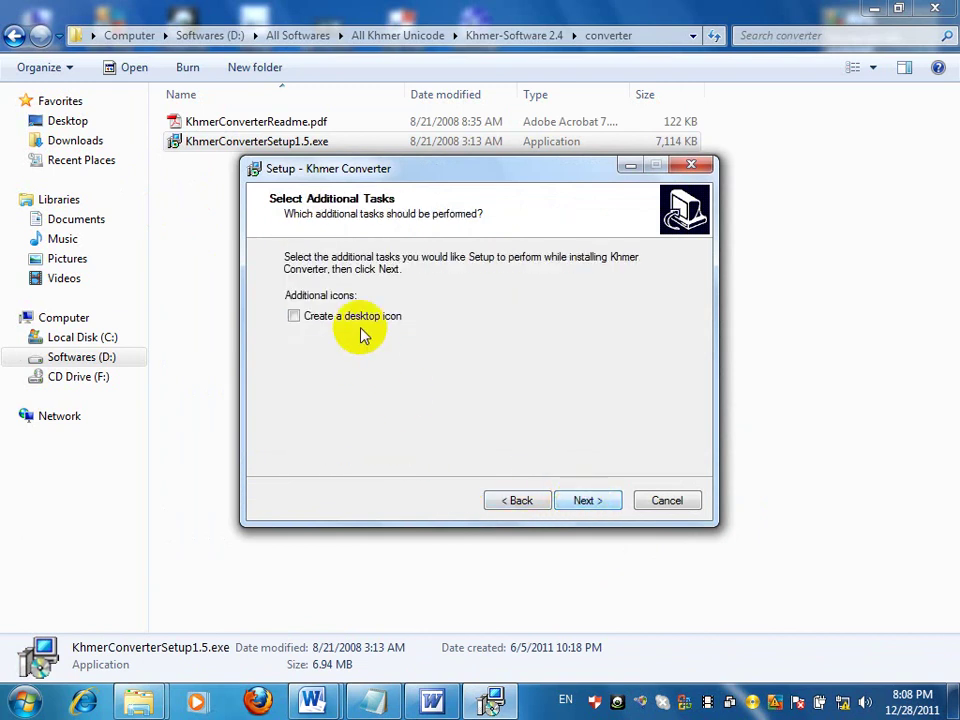
pyautogui.click(355, 316)
pyautogui.click(598, 500)
pyautogui.click(605, 505)
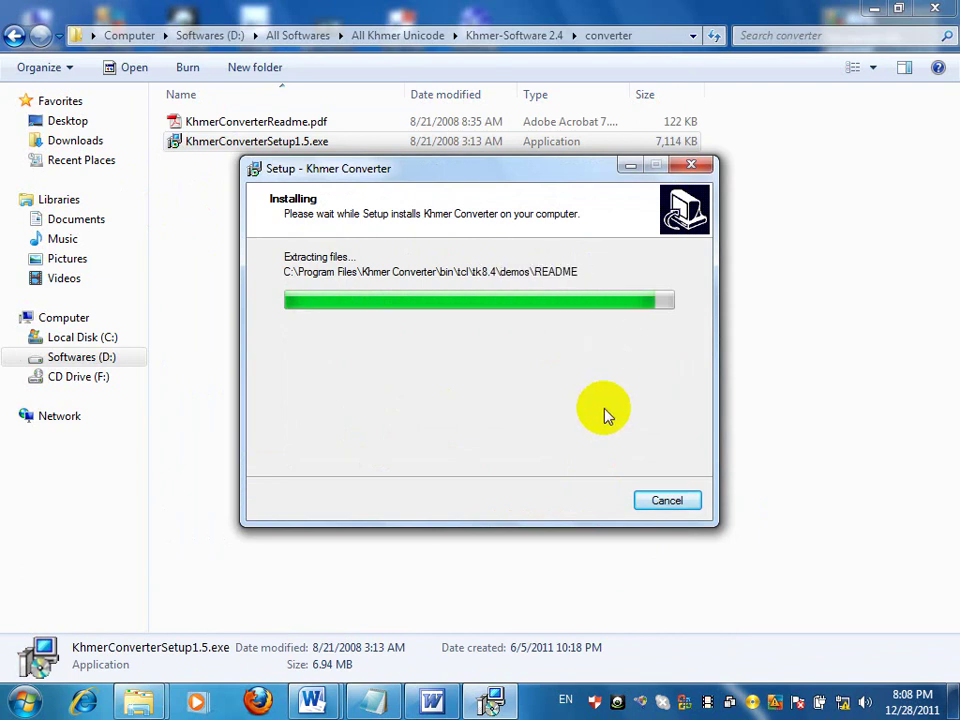
pyautogui.click(585, 499)
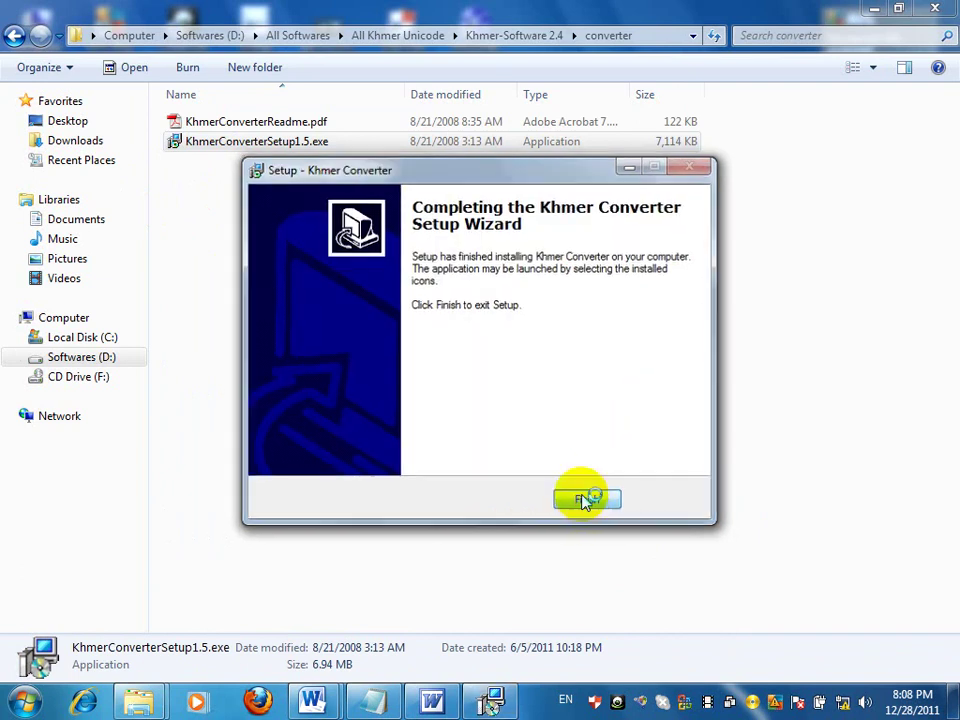
# - Run setup1.exe from the OpenOffice.org2.1 folder inside Khmer-Software 2.4
pyautogui.click(14, 35)
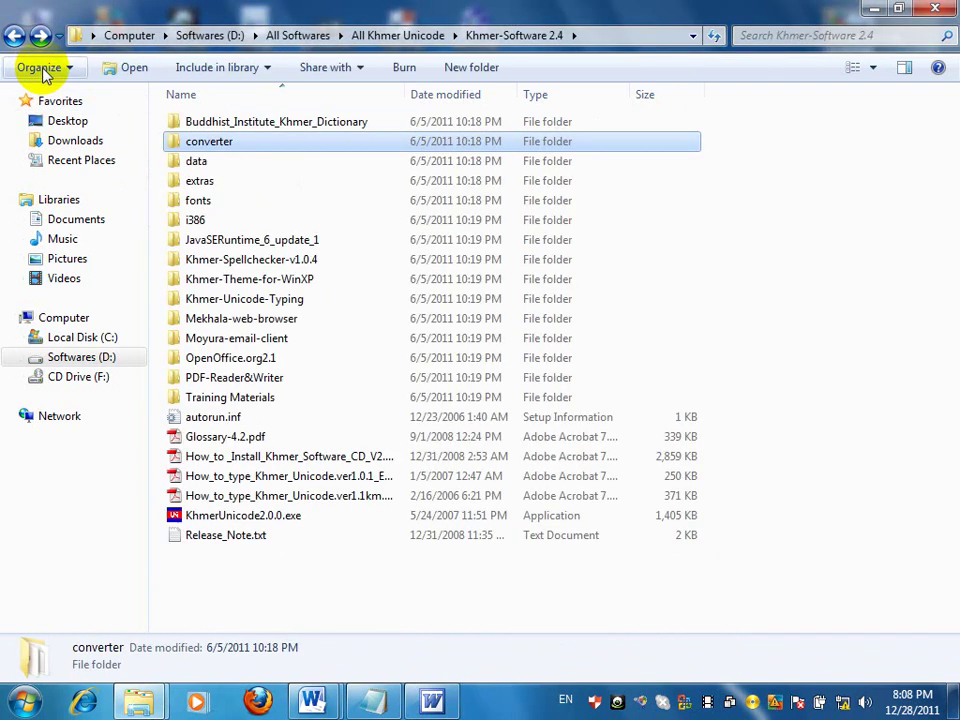
pyautogui.doubleClick(230, 359)
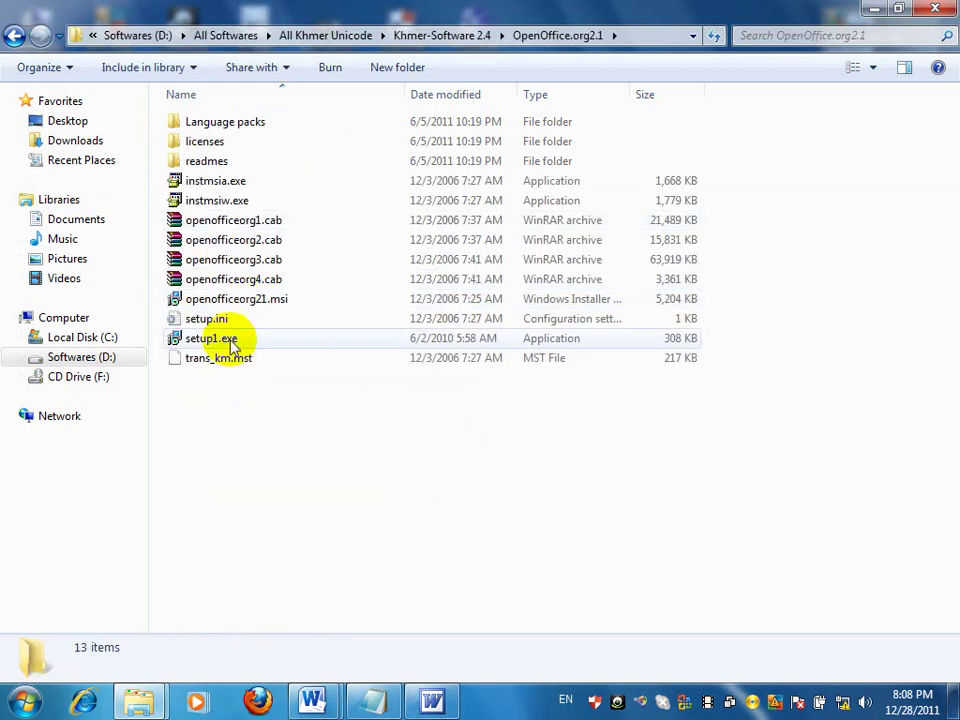
pyautogui.doubleClick(230, 340)
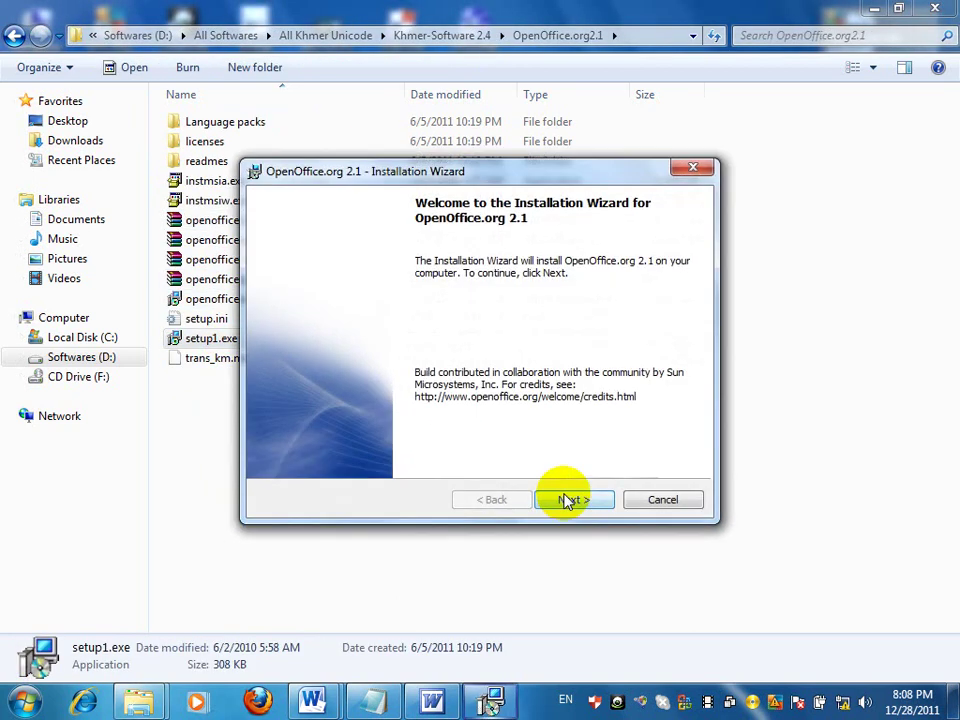
# - Accept the OpenOffice.org 2.1 license and start a Complete installation, leaving the Word, Excel and PowerPoint file types unassociated
pyautogui.click(568, 499)
pyautogui.click(396, 433)
pyautogui.click(567, 503)
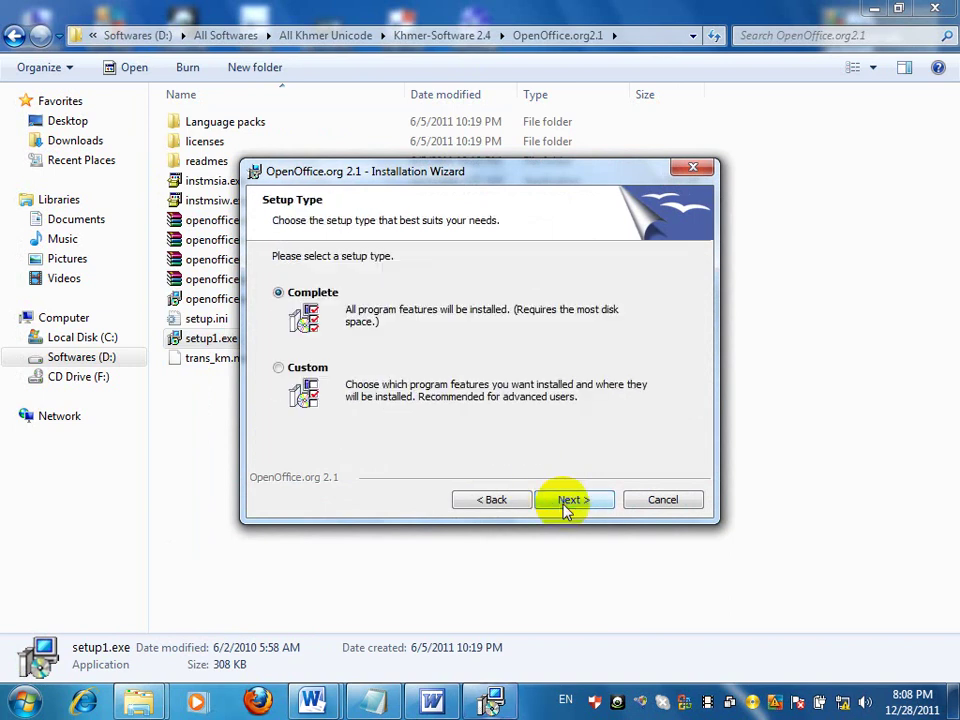
pyautogui.click(562, 505)
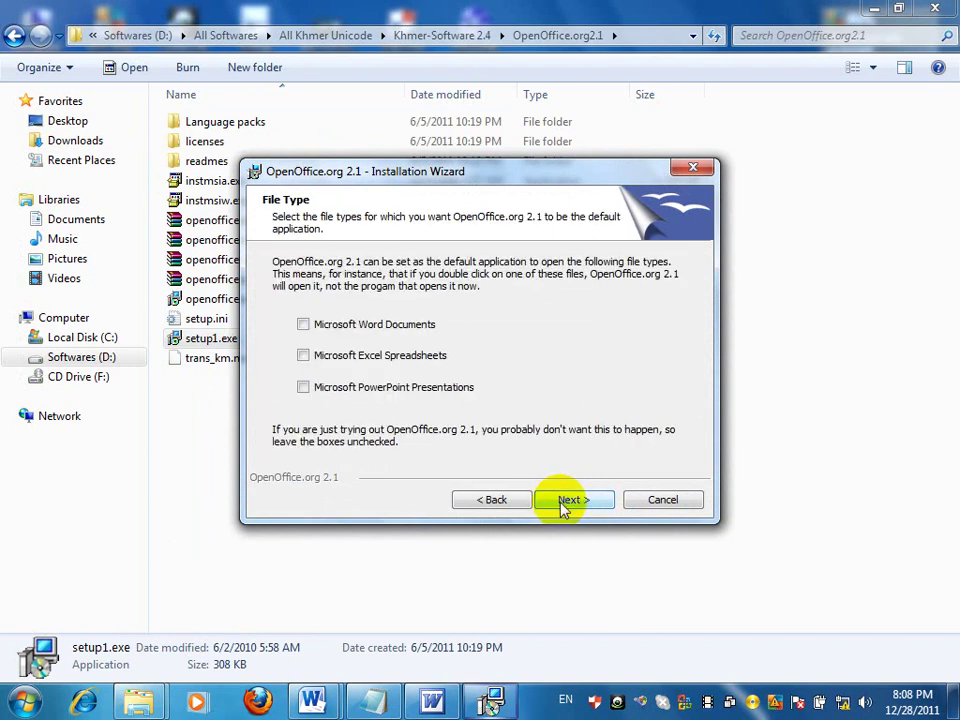
pyautogui.click(565, 502)
pyautogui.click(564, 503)
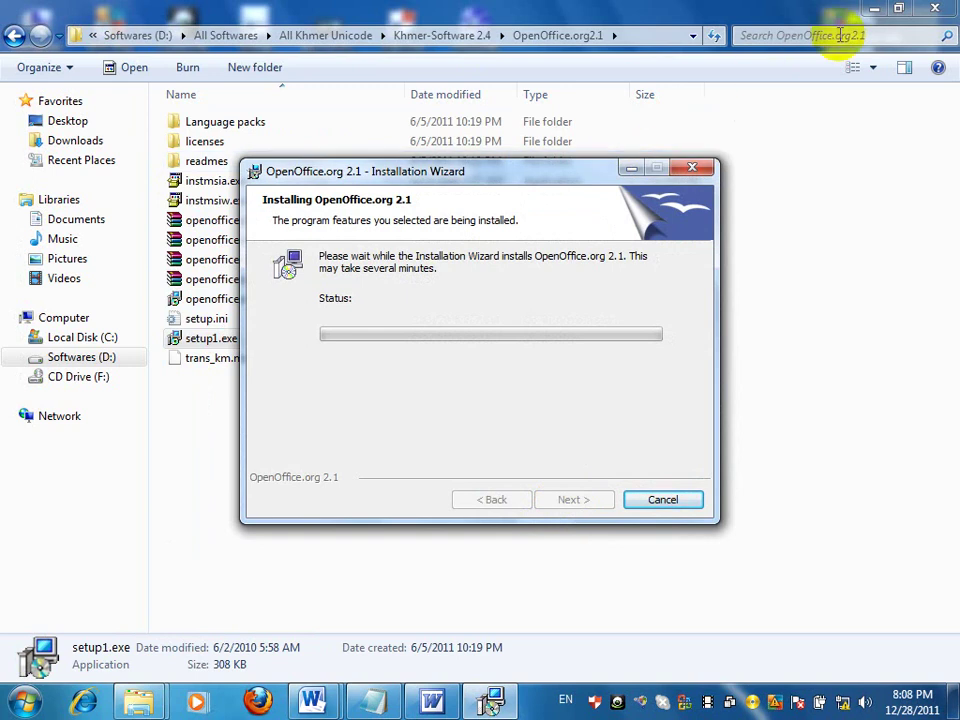
# - Minimize the file explorer window, shift the OpenOffice.org installation wizard aside, and refresh the desktop
pyautogui.click(876, 12)
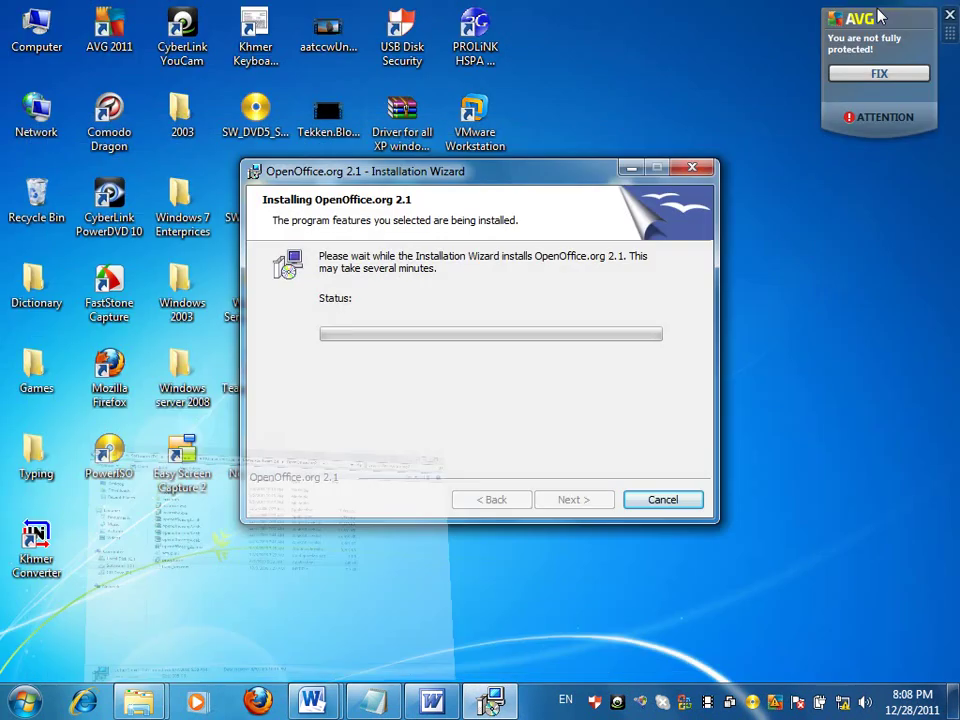
pyautogui.moveTo(574, 167); pyautogui.dragTo(668, 218)
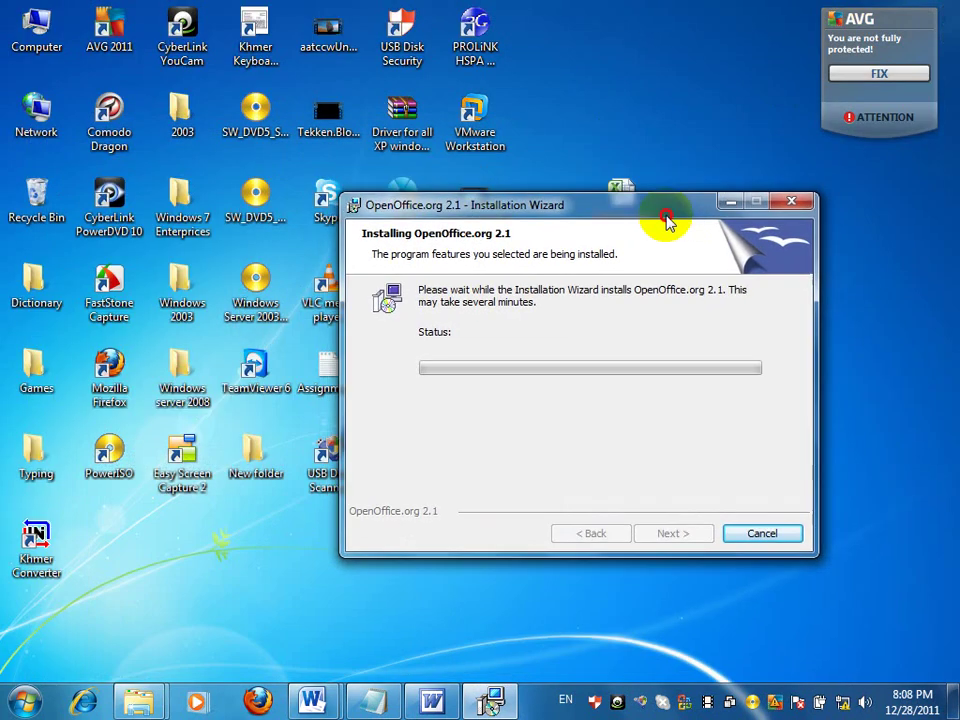
pyautogui.rightClick(615, 50)
pyautogui.click(636, 98)
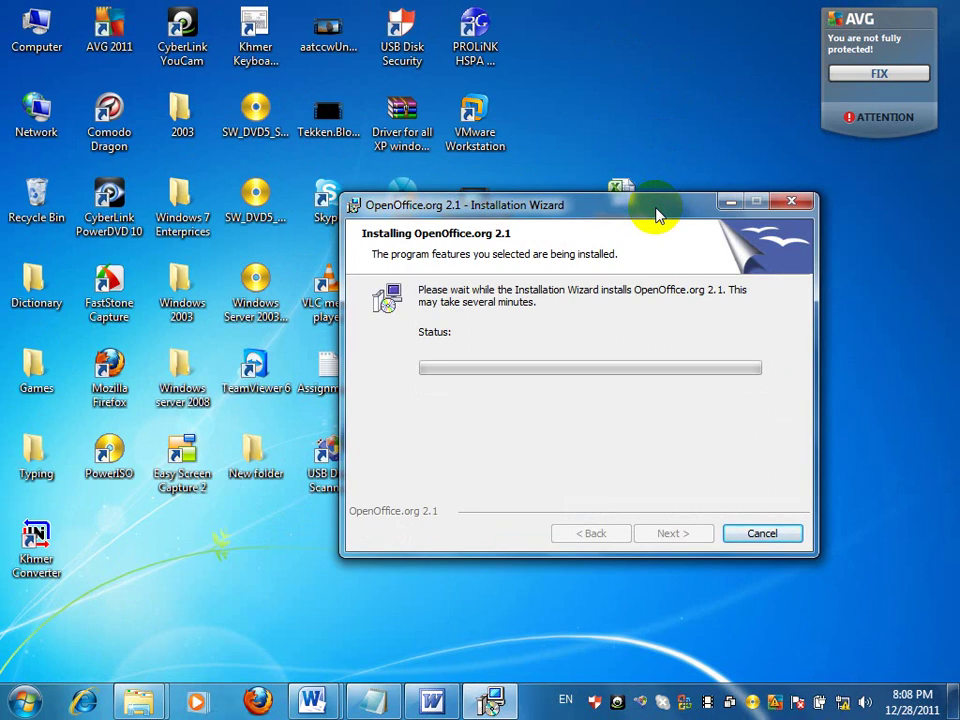
# - Close all open Word 2003 and Word 2010 windows without saving the changes
pyautogui.rightClick(432, 700)
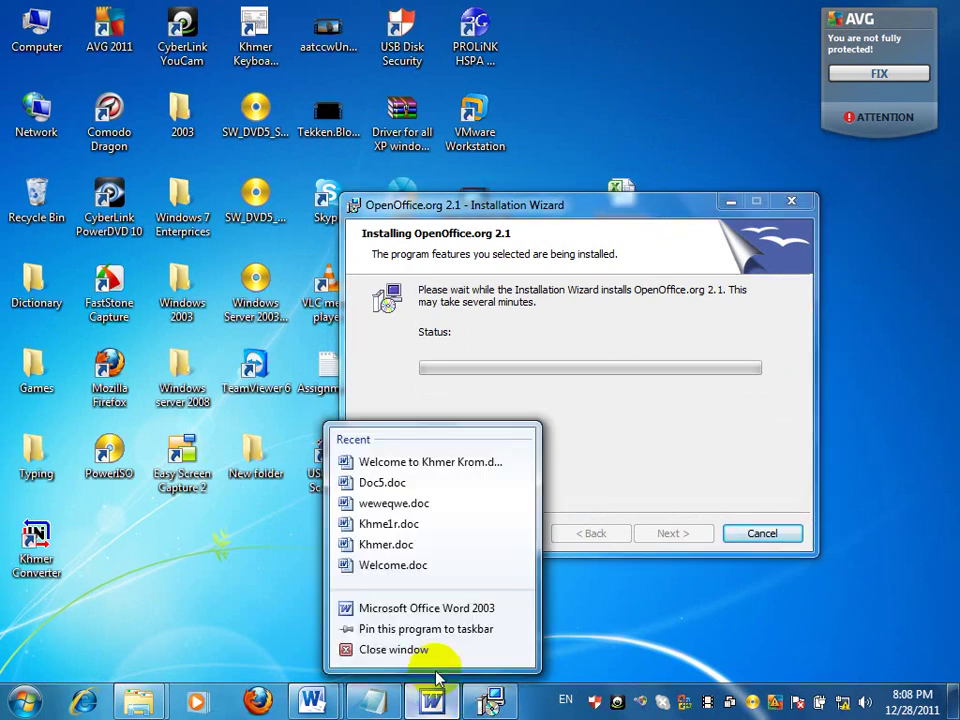
pyautogui.click(425, 648)
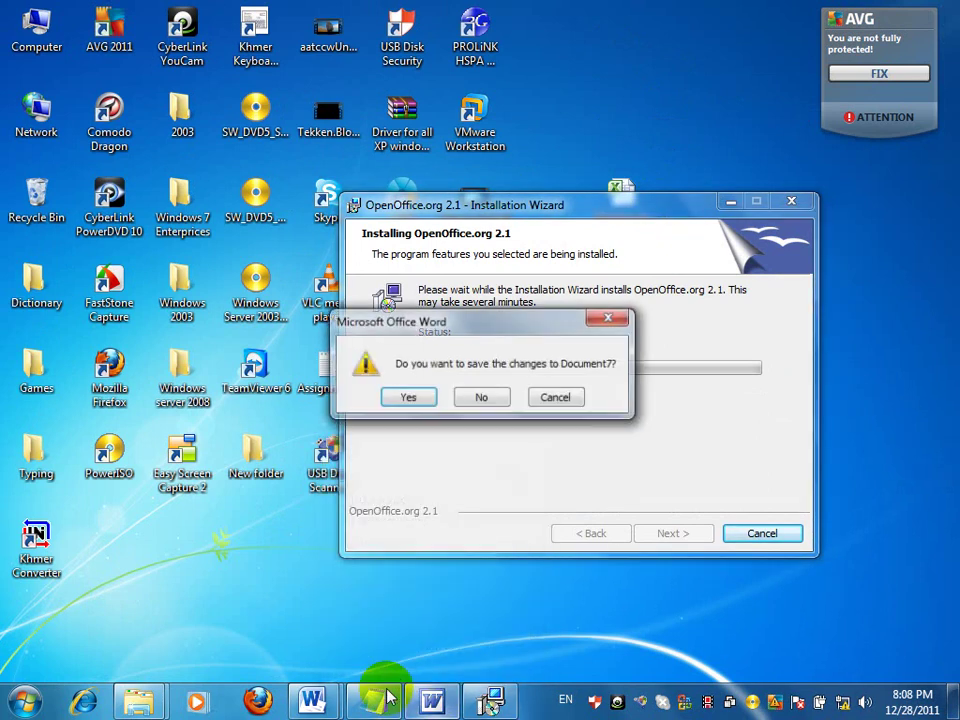
pyautogui.click(479, 399)
pyautogui.rightClick(314, 700)
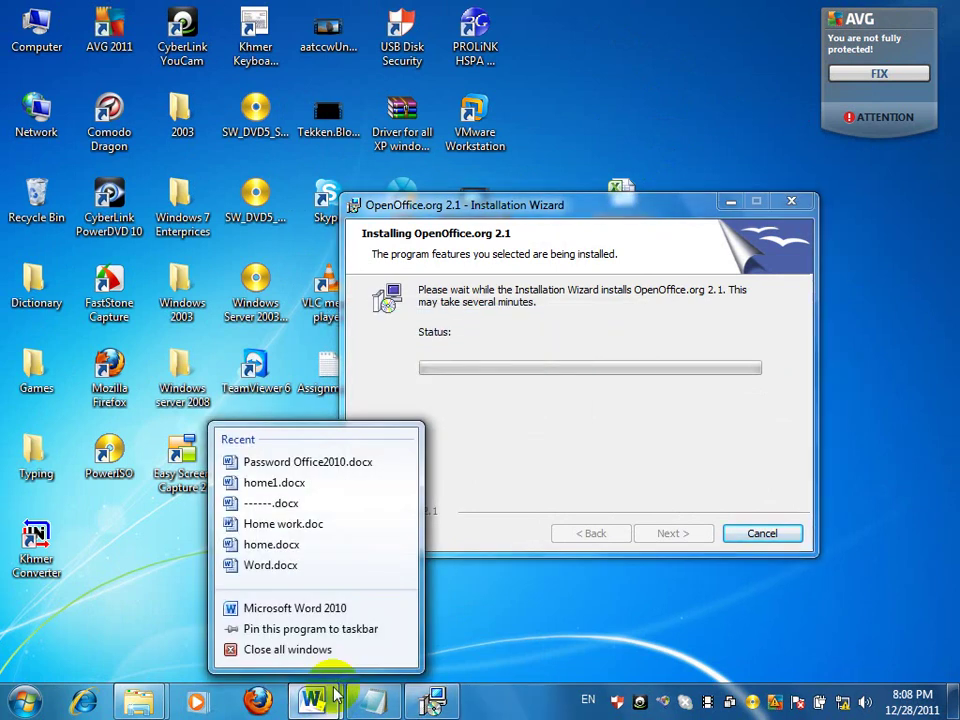
pyautogui.click(340, 654)
pyautogui.click(478, 386)
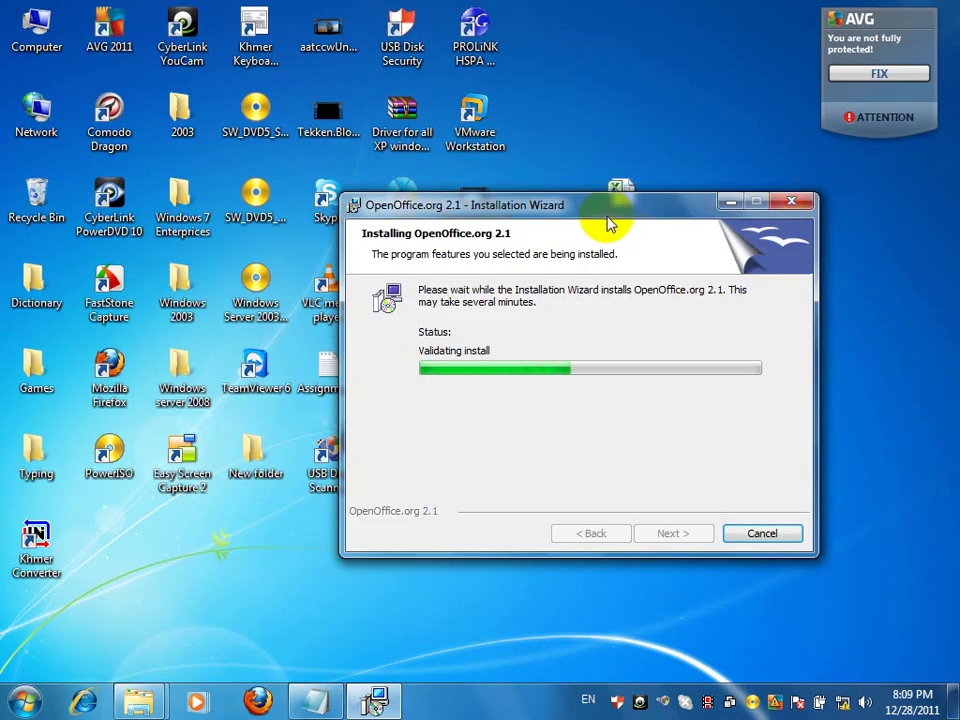
# - Move the OpenOffice.org 2.1 installation wizard clear of the desktop icons and refresh the desktop
pyautogui.moveTo(606, 214); pyautogui.dragTo(673, 238)
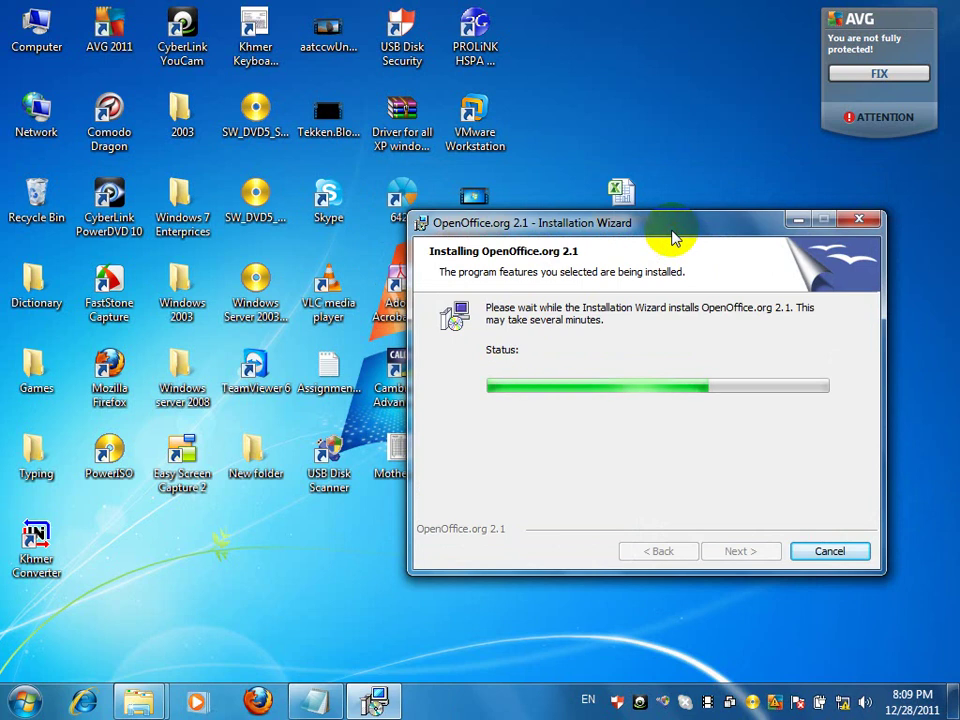
pyautogui.rightClick(598, 104)
pyautogui.click(605, 156)
pyautogui.moveTo(633, 228); pyautogui.dragTo(662, 270)
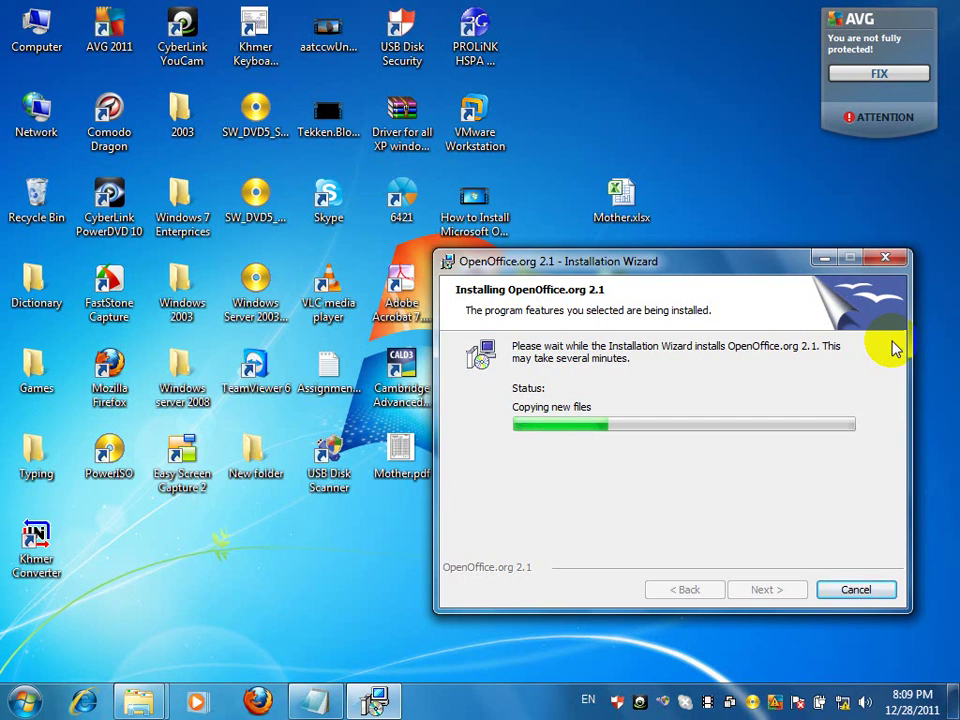
pyautogui.moveTo(716, 270); pyautogui.dragTo(737, 333)
pyautogui.rightClick(684, 93)
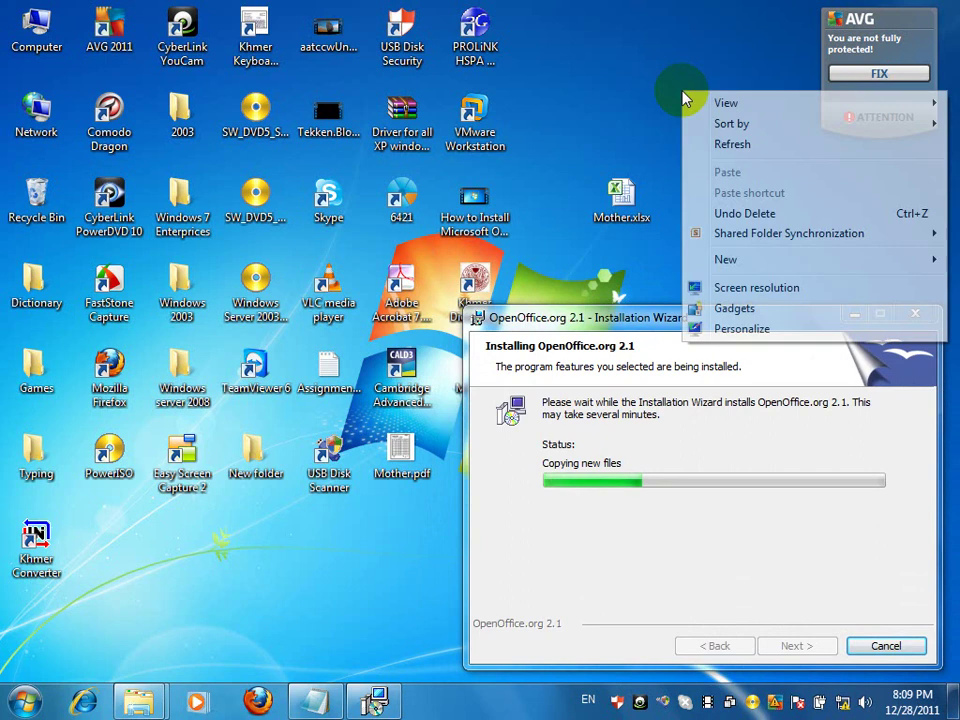
pyautogui.click(730, 146)
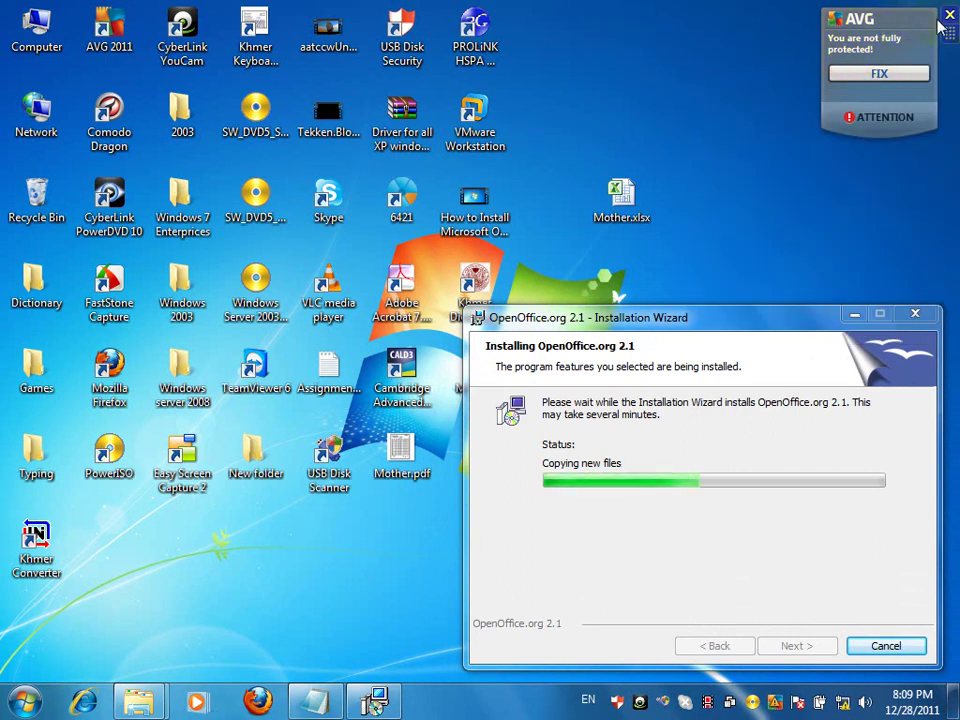
# - Remove the AVG gadget from the desktop and exit the completed OpenOffice.org 2.1 installation wizard
pyautogui.click(950, 15)
pyautogui.rightClick(720, 12)
pyautogui.click(761, 63)
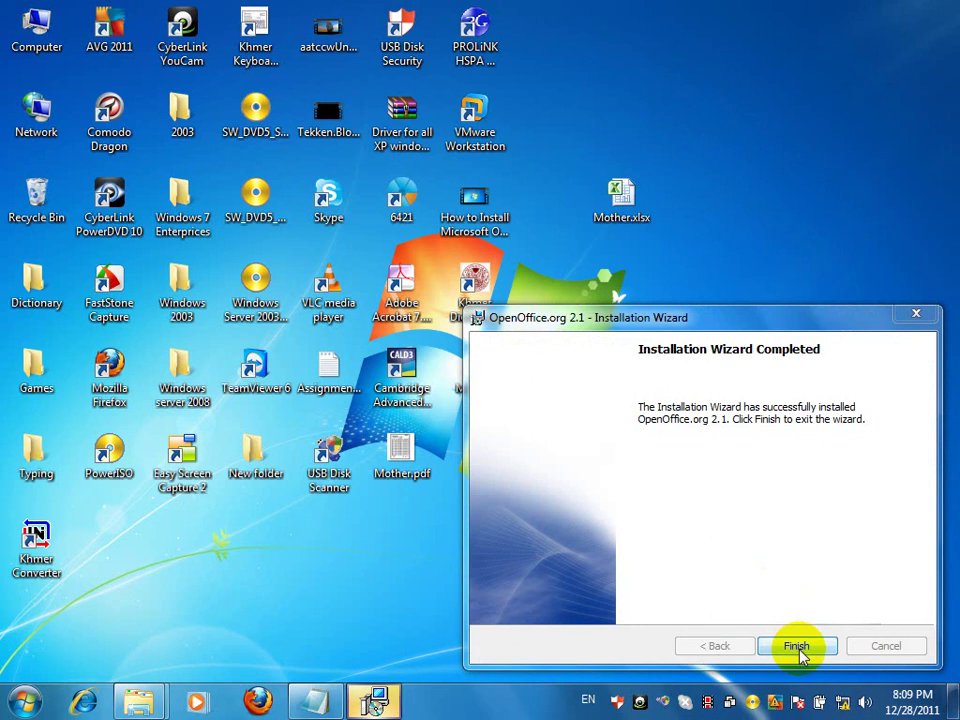
pyautogui.click(797, 648)
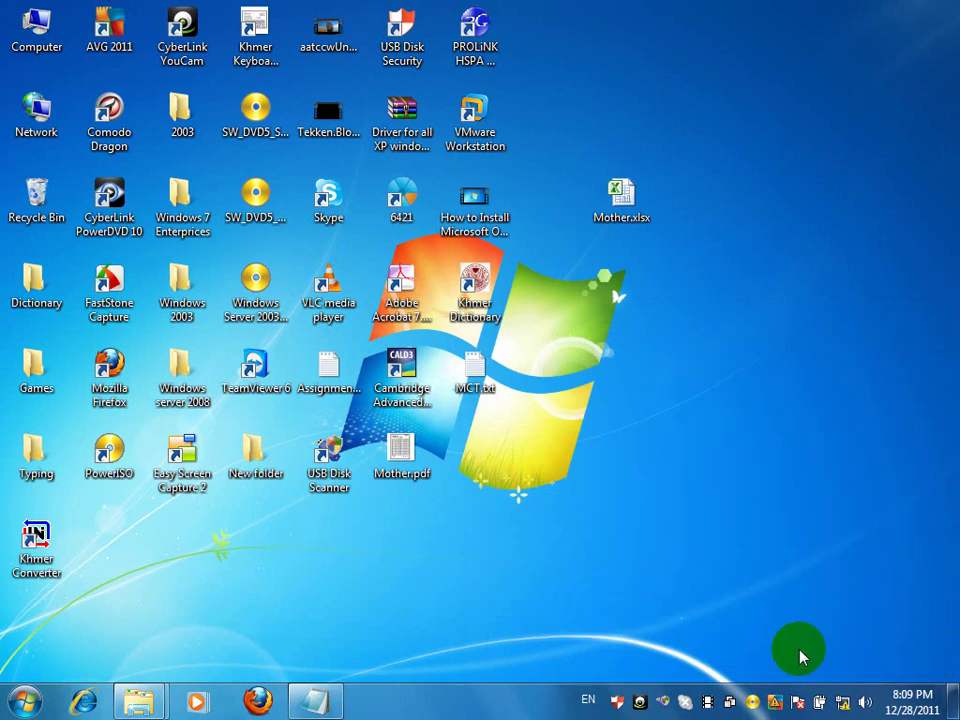
# - Browse on the Softwares (D:) drive to the Ms Word folder inside the មេរៀនកុំព្យូទ័រ folder
pyautogui.doubleClick(36, 35)
pyautogui.doubleClick(603, 262)
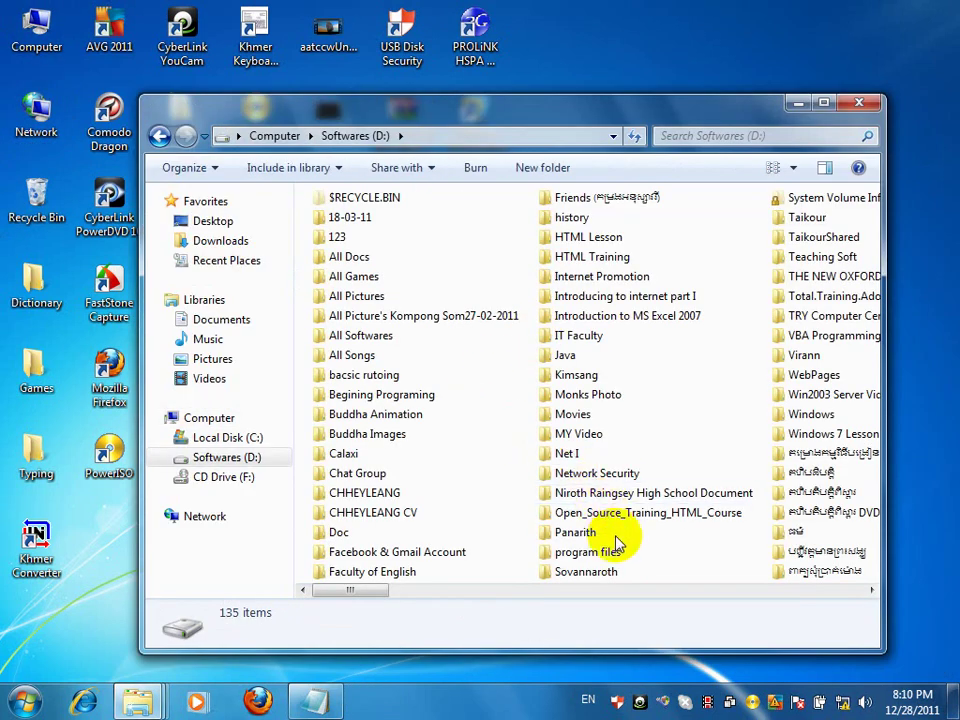
pyautogui.click(828, 260)
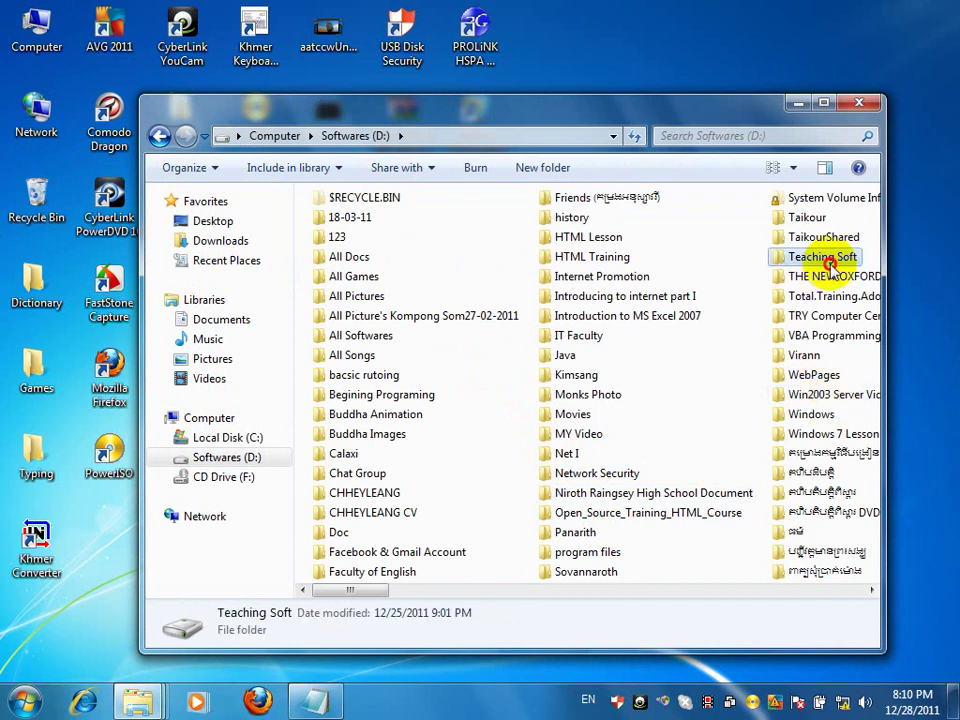
pyautogui.press('Right')
pyautogui.click(521, 358)
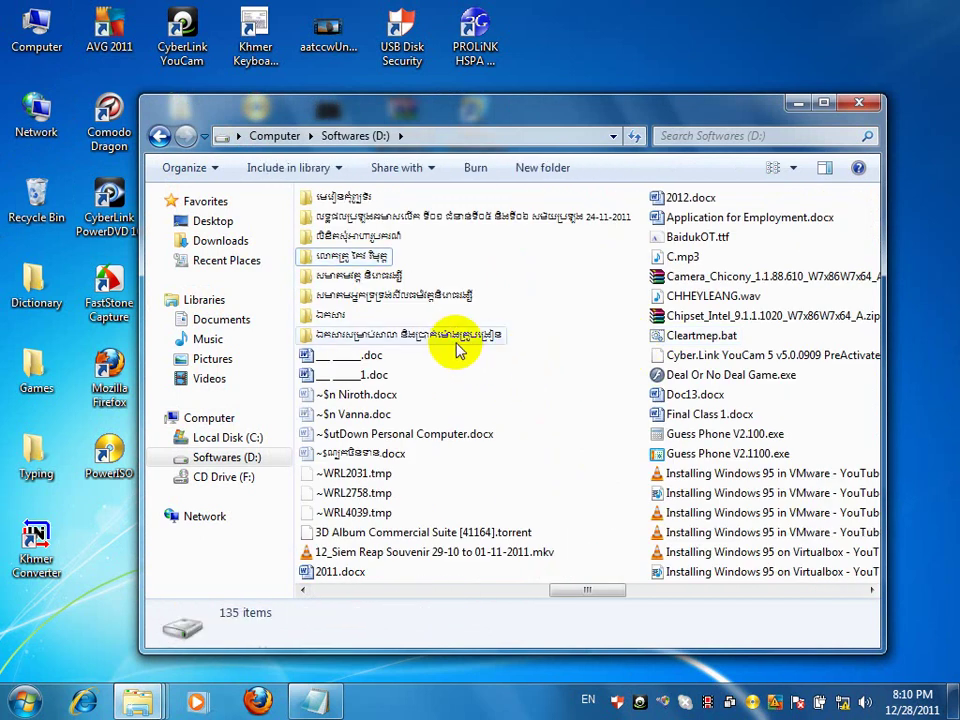
pyautogui.doubleClick(352, 198)
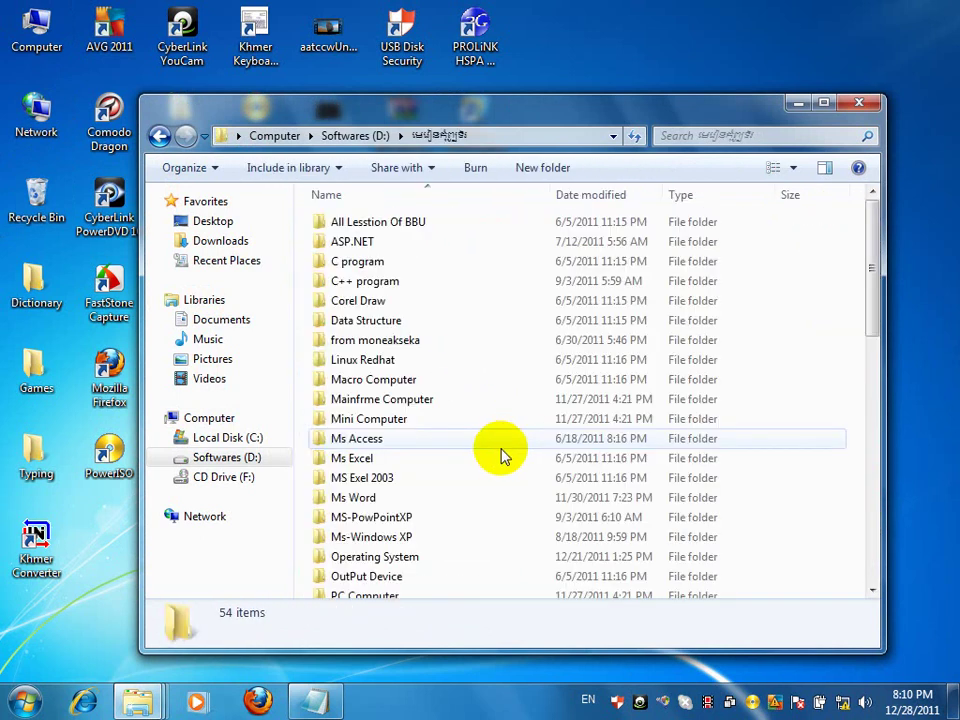
pyautogui.click(384, 381)
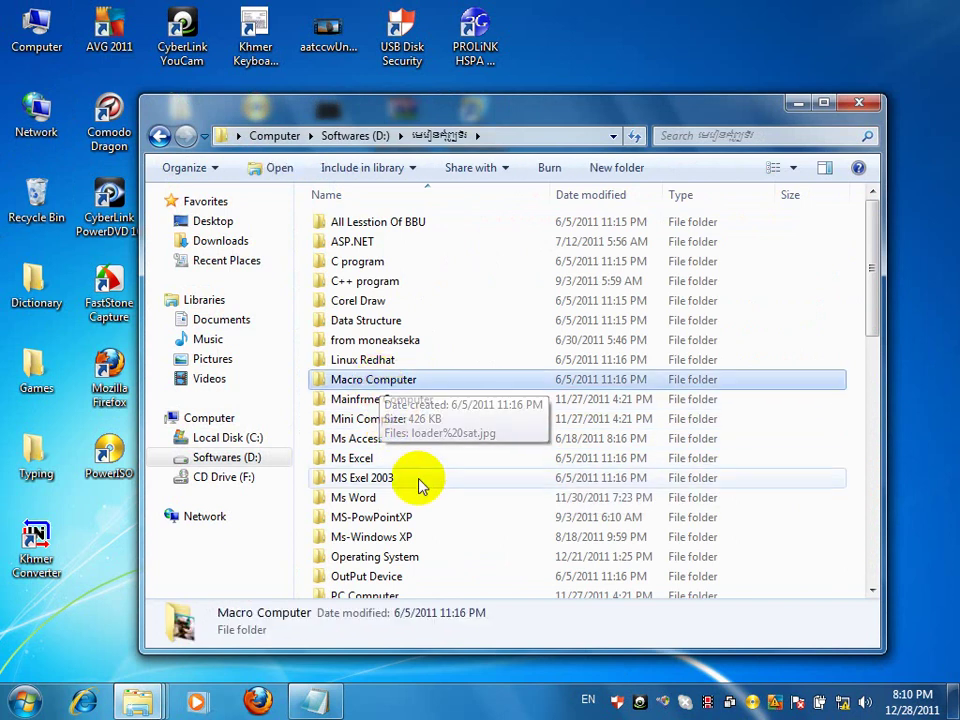
pyautogui.click(387, 480)
pyautogui.doubleClick(363, 498)
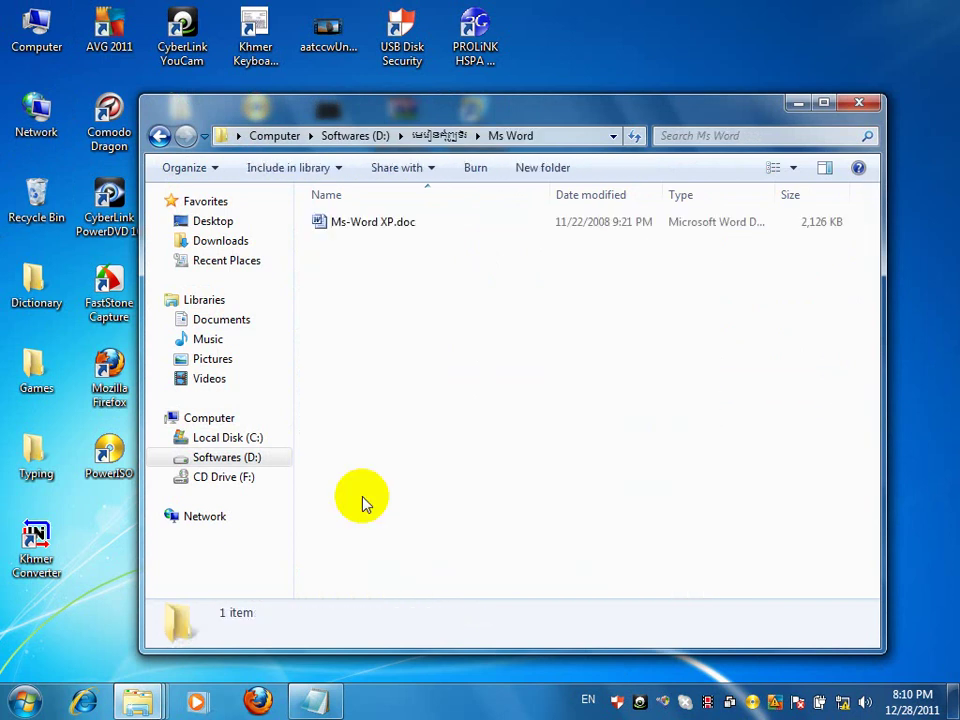
# - Open Ms-Word XP.doc in a maximized Word window, look through its Khmer text, and close it
pyautogui.doubleClick(373, 223)
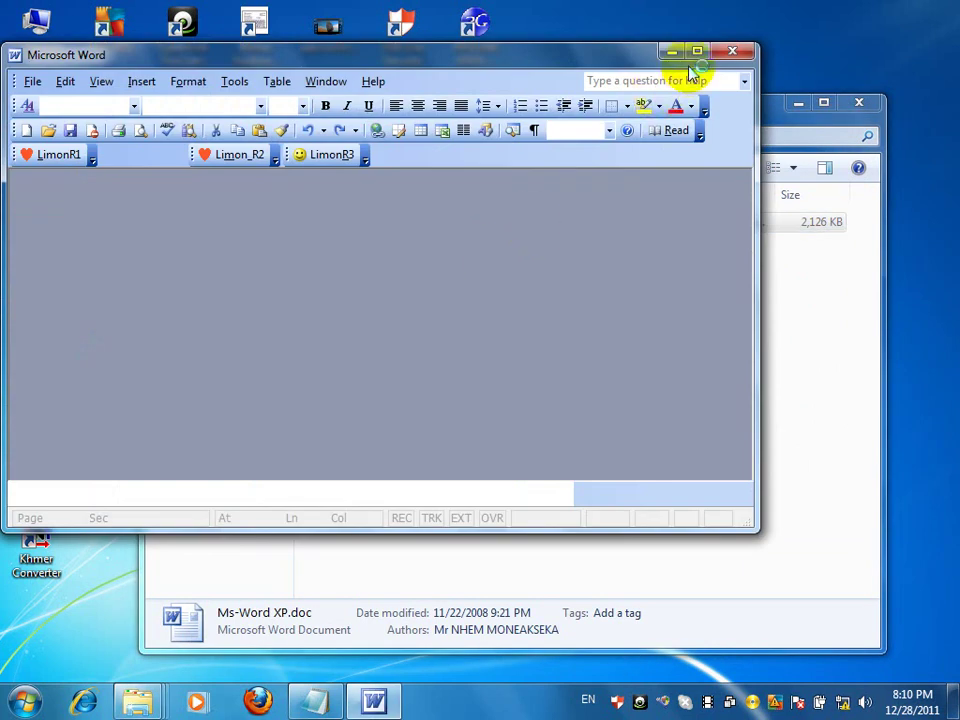
pyautogui.click(697, 53)
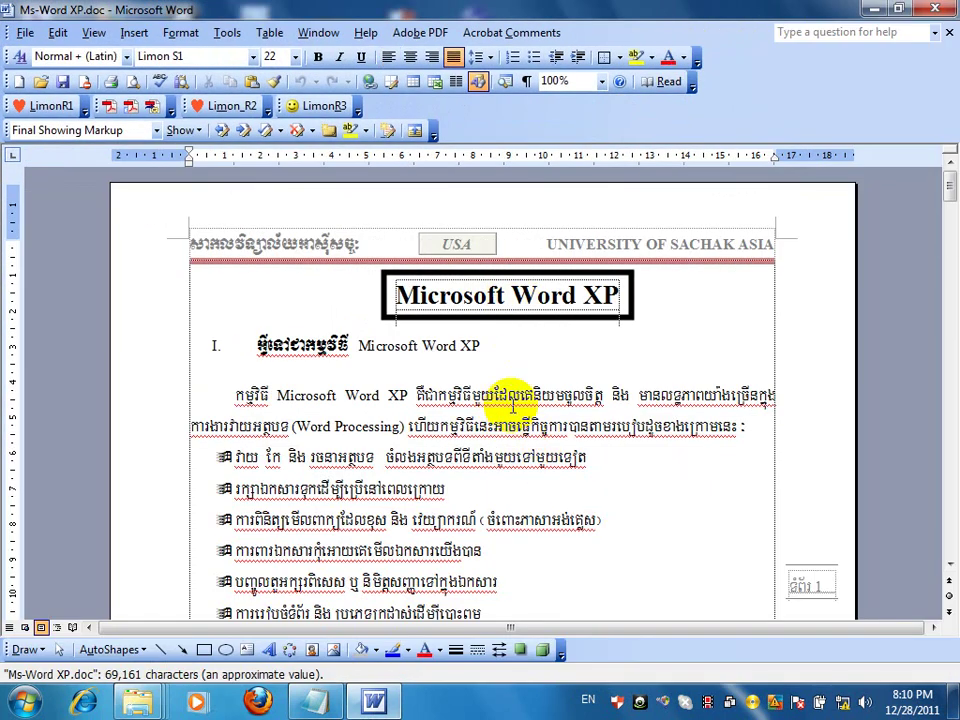
pyautogui.scroll(-5, 513, 403)
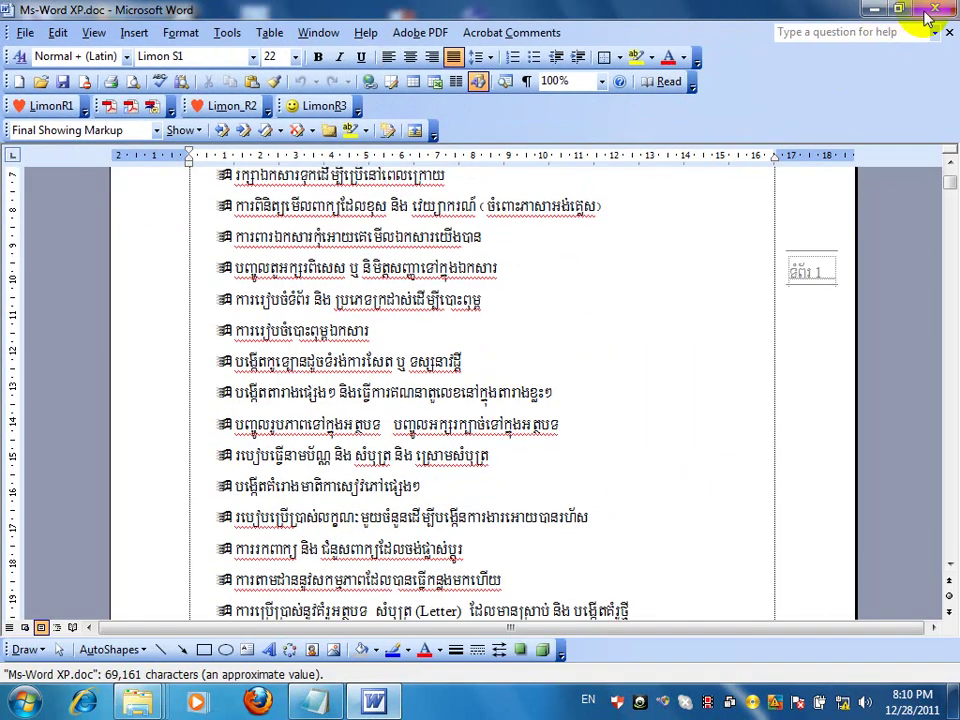
pyautogui.click(932, 10)
# - Copy Ms-Word XP.doc to the desktop and close the Ms Word folder window
pyautogui.rightClick(381, 242)
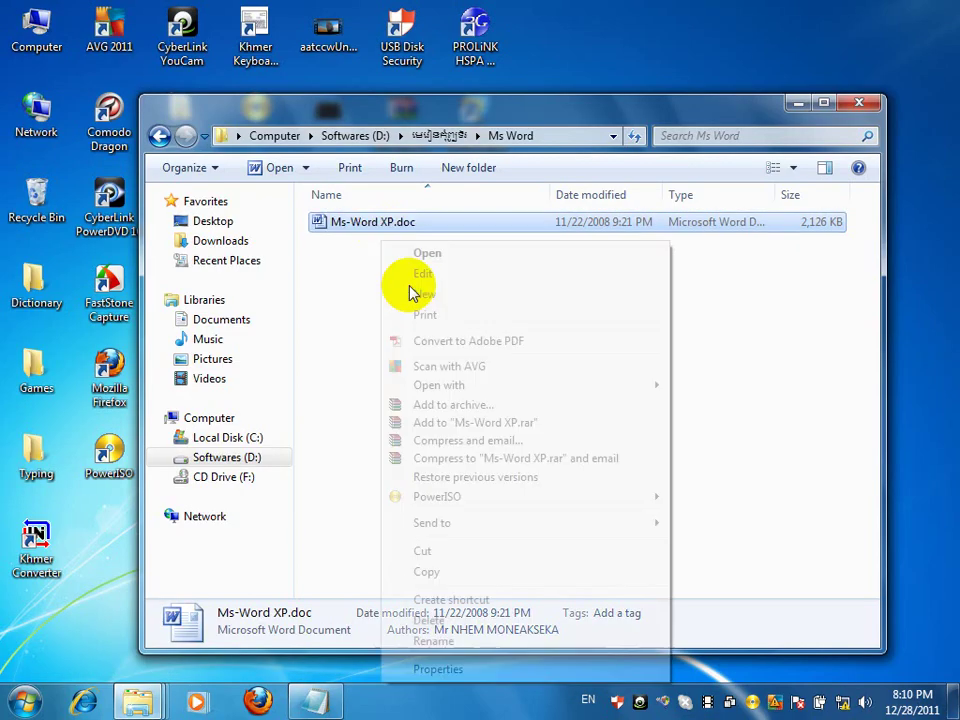
pyautogui.click(464, 585)
pyautogui.rightClick(645, 5)
pyautogui.click(692, 84)
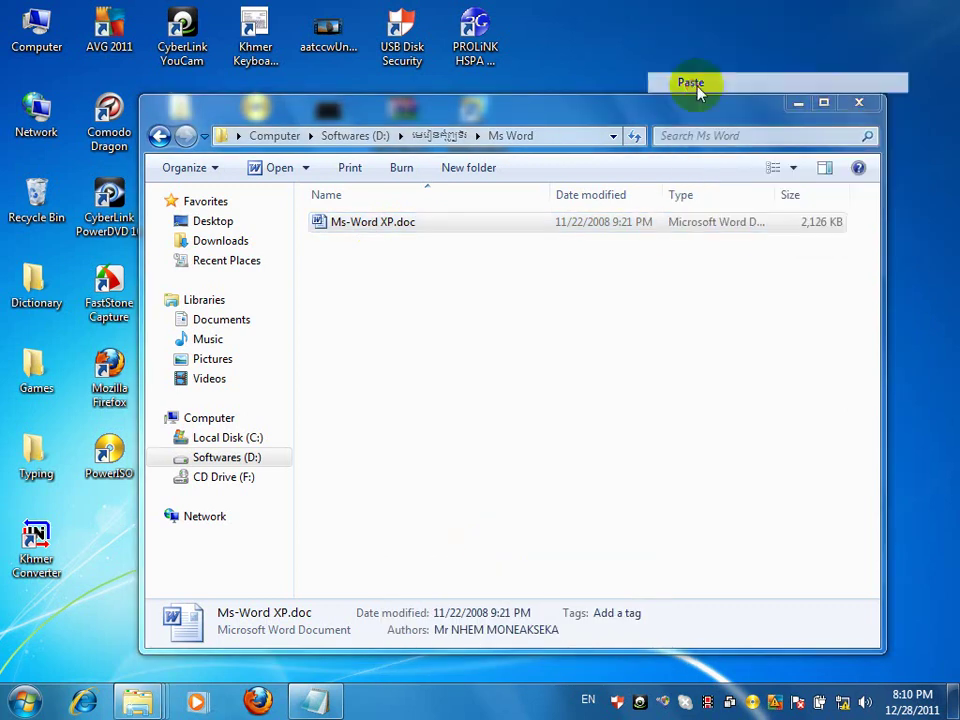
pyautogui.click(857, 102)
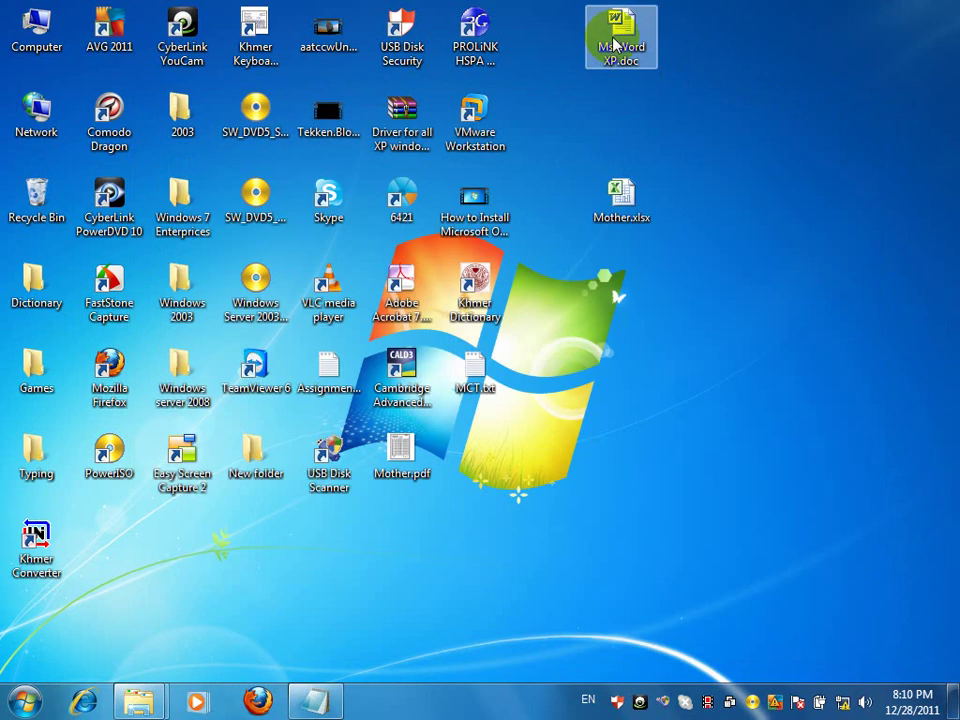
# - Launch OpenOffice.org Writer from the OpenOffice.org 2.1 program group
pyautogui.click(17, 706)
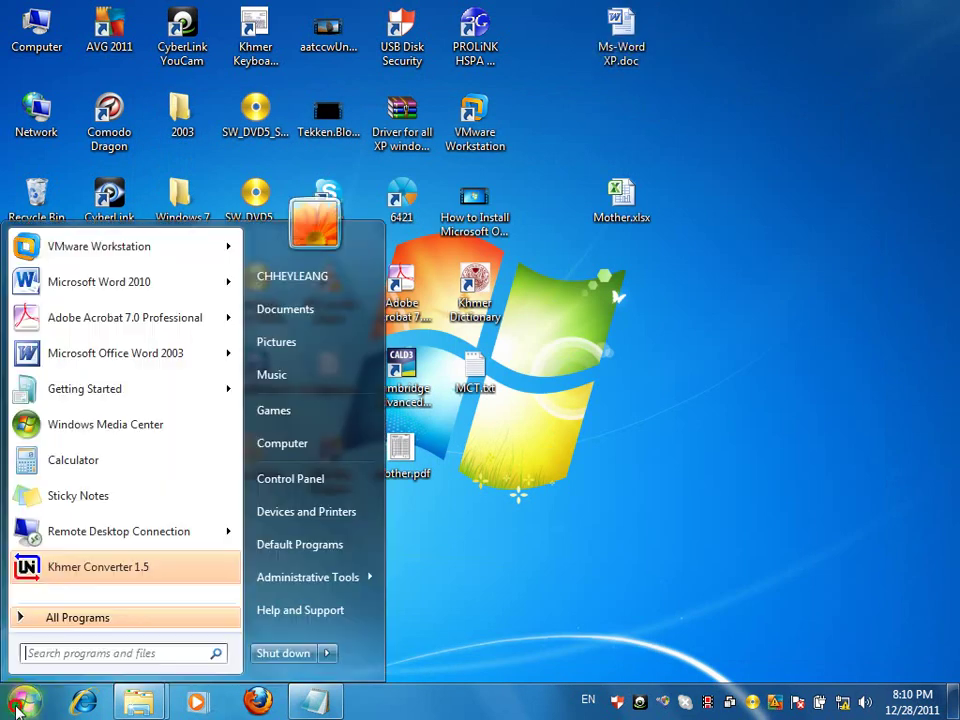
pyautogui.click(100, 618)
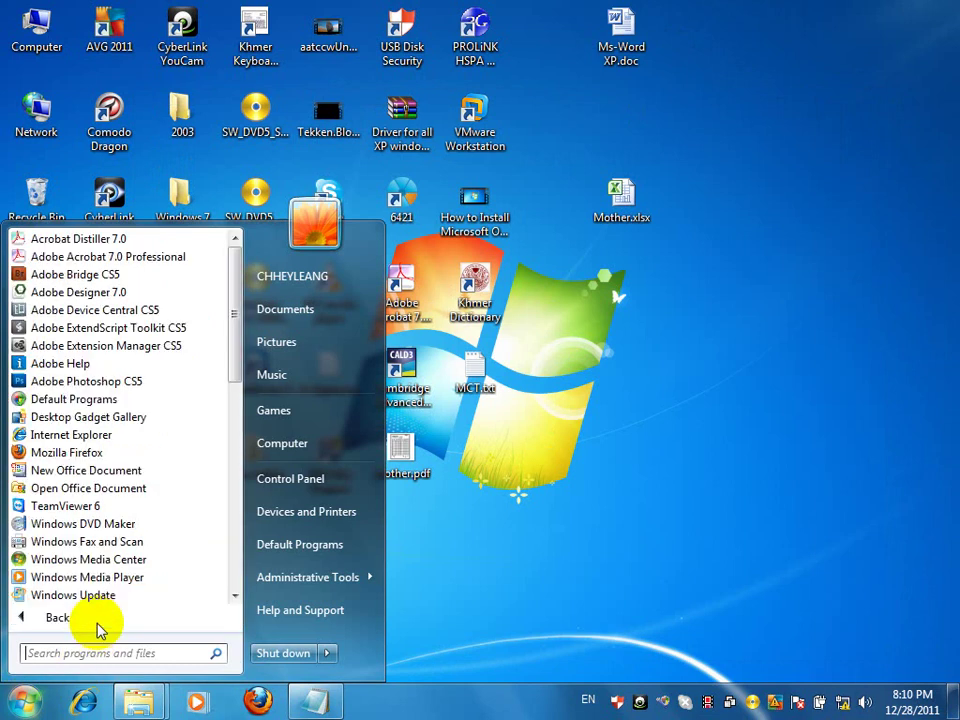
pyautogui.scroll(-7, 183, 556)
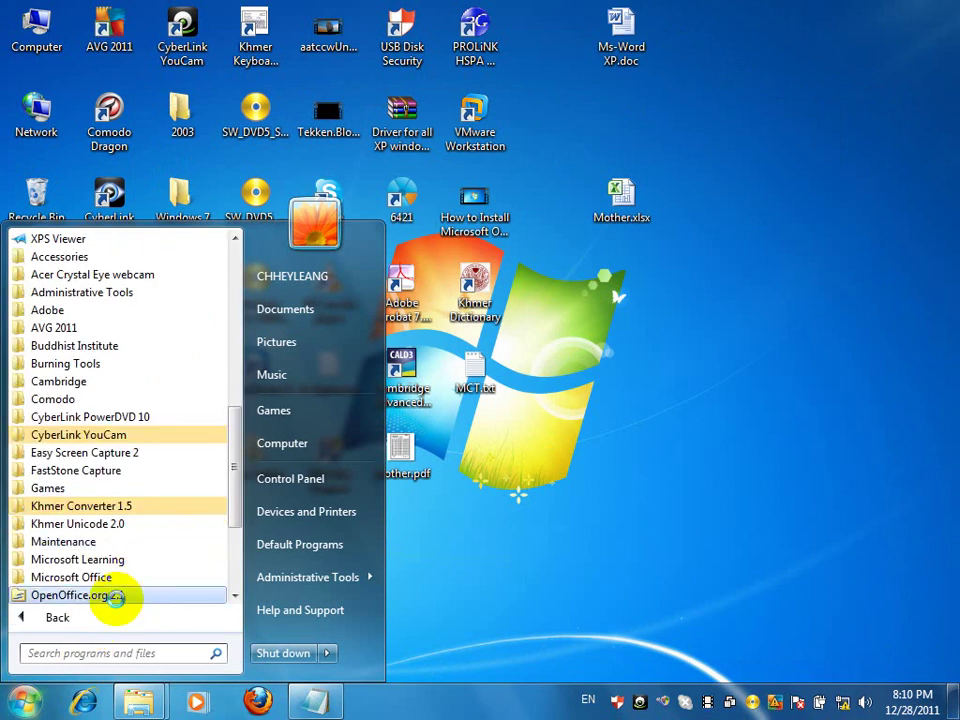
pyautogui.click(116, 596)
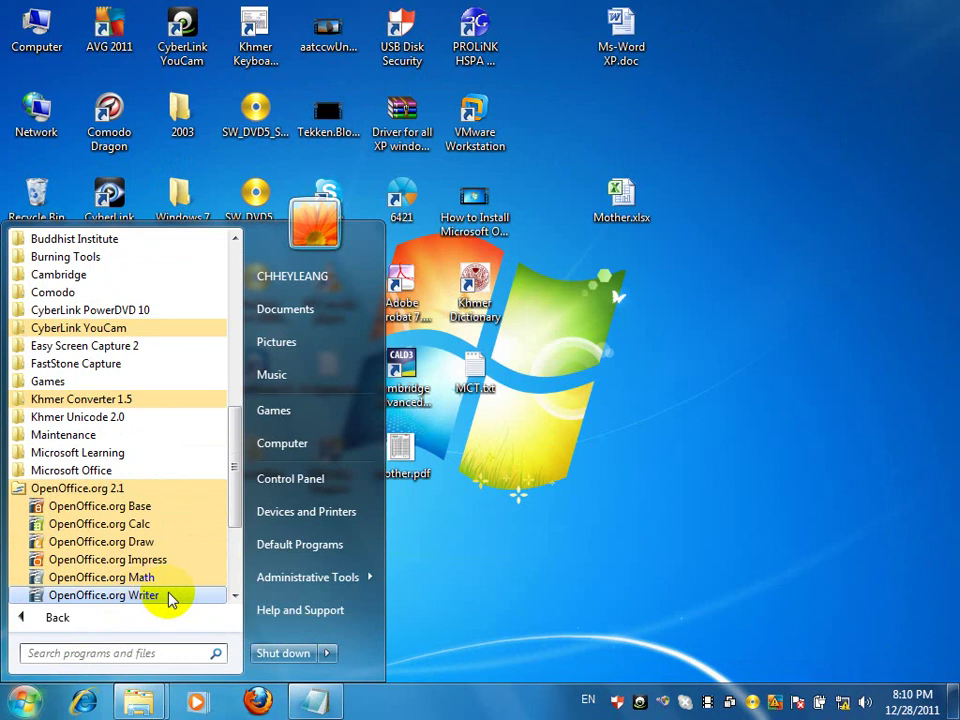
pyautogui.click(168, 596)
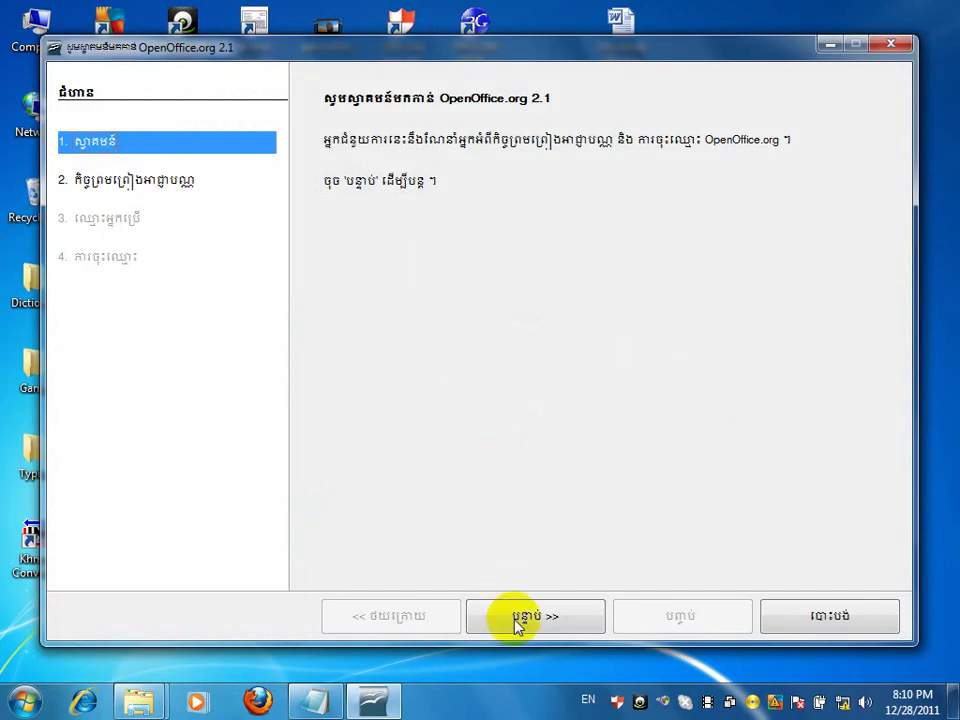
# - Complete the OpenOffice.org 2.1 welcome wizard, accepting the license agreement, leaving the user name fields blank and finishing at the registration page
pyautogui.click(518, 622)
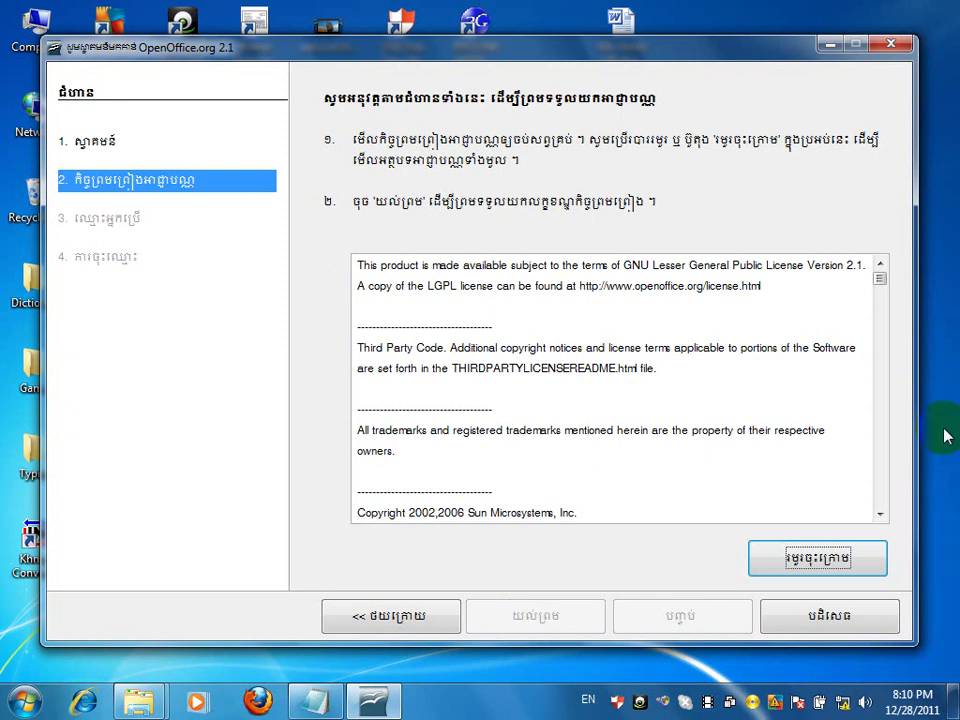
pyautogui.moveTo(880, 284); pyautogui.dragTo(862, 508)
pyautogui.click(588, 619)
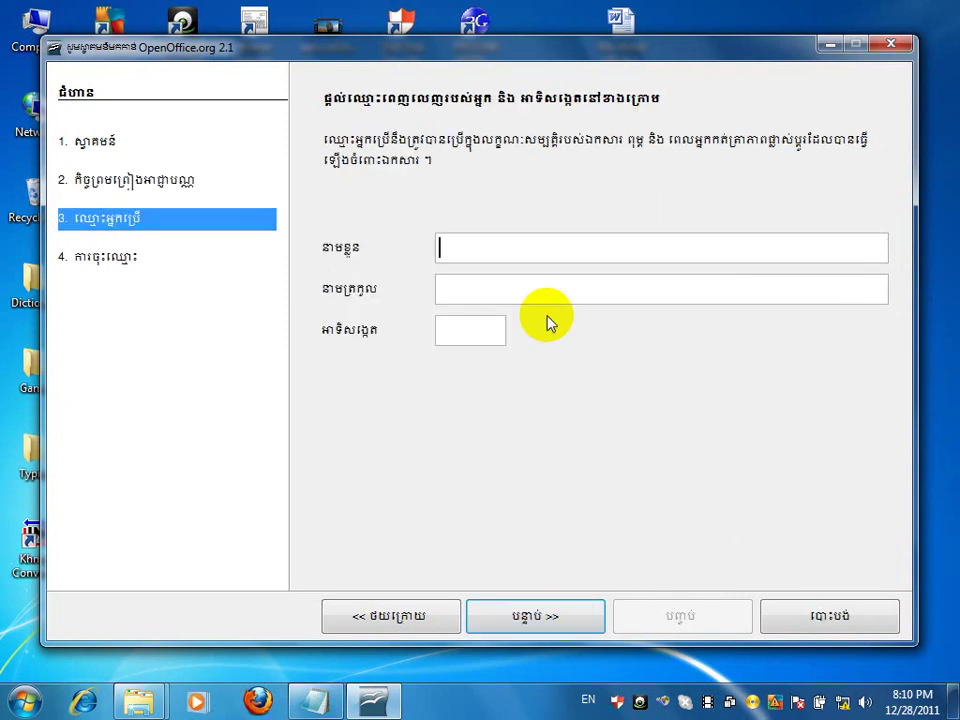
pyautogui.click(572, 620)
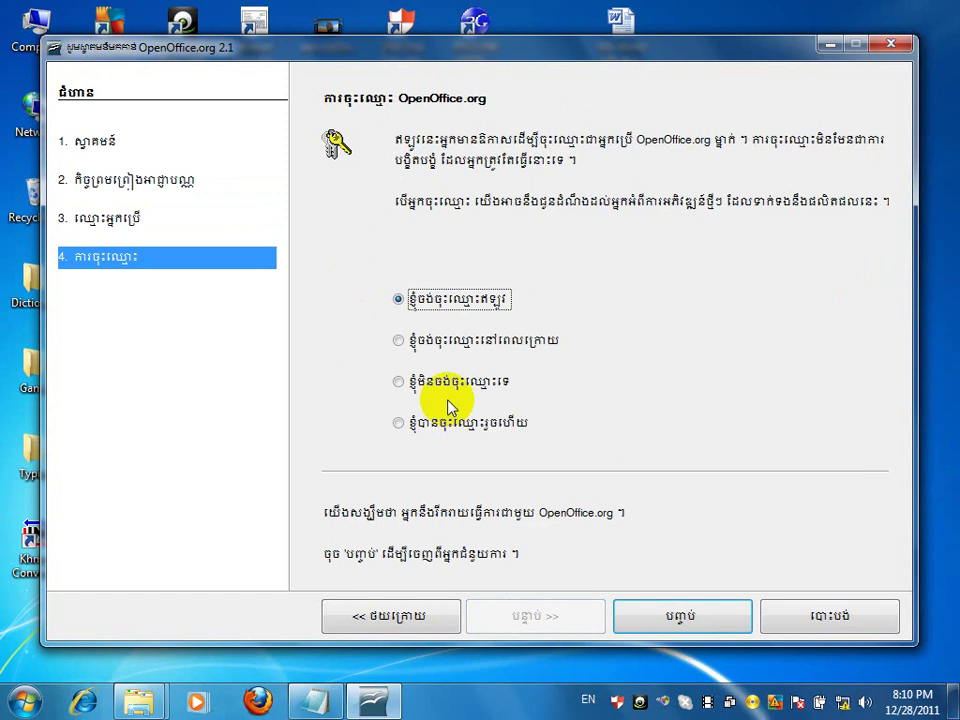
pyautogui.click(672, 618)
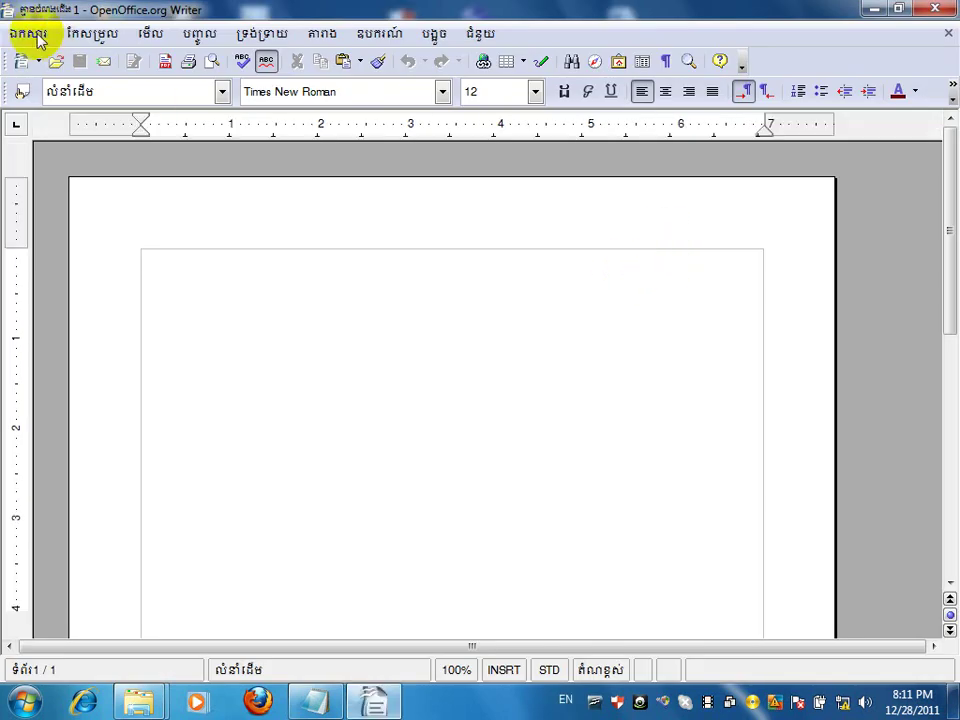
# - Start opening an existing document in Writer and set the file location to Desktop
pyautogui.click(45, 38)
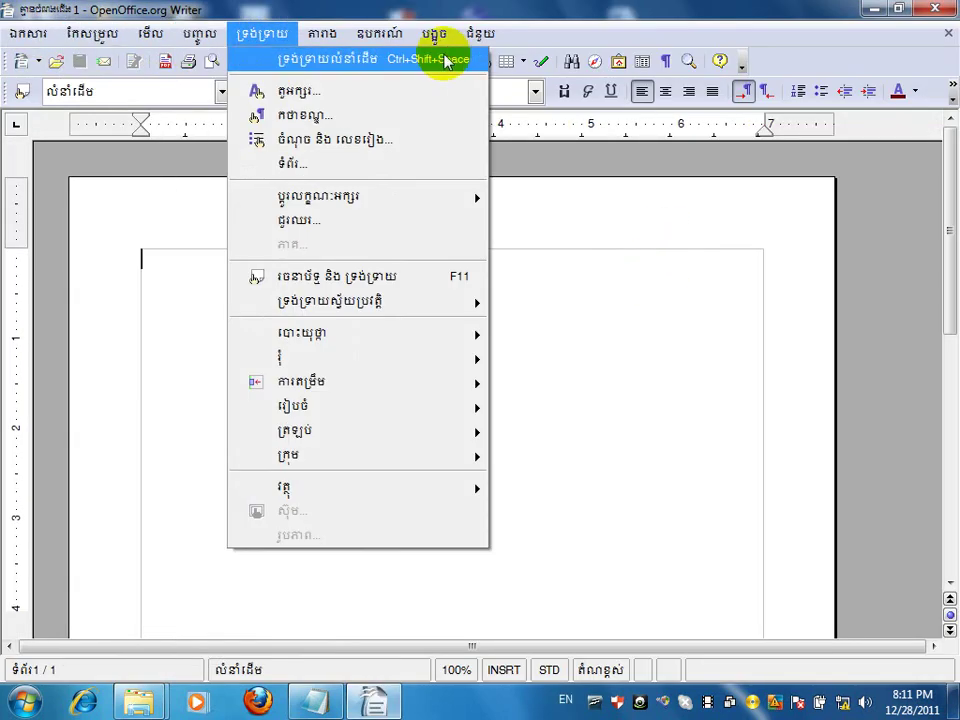
pyautogui.click(28, 33)
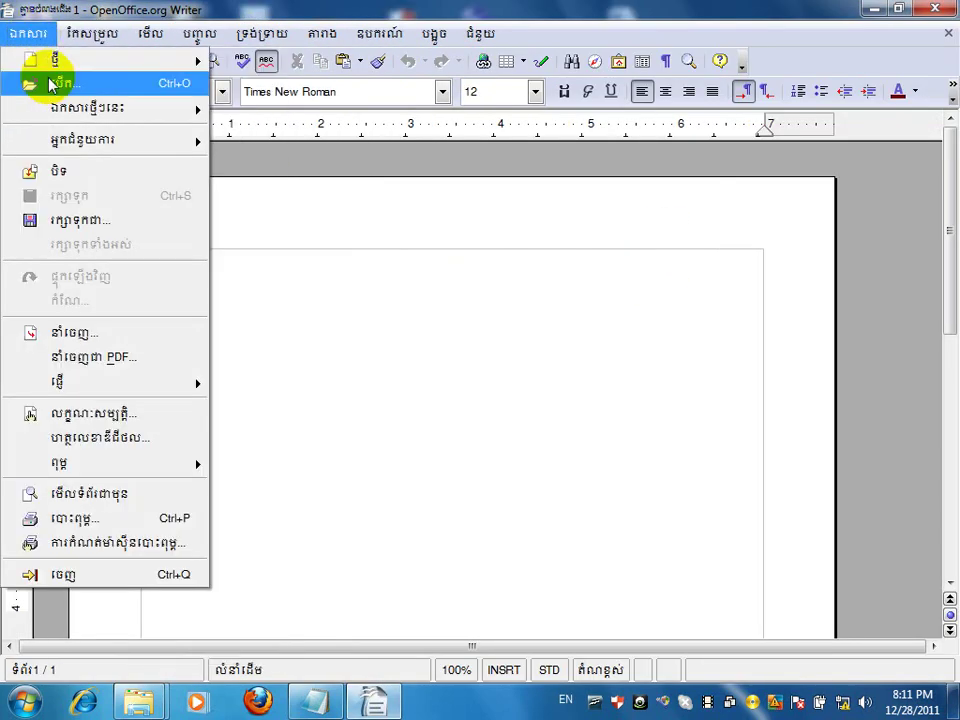
pyautogui.click(50, 83)
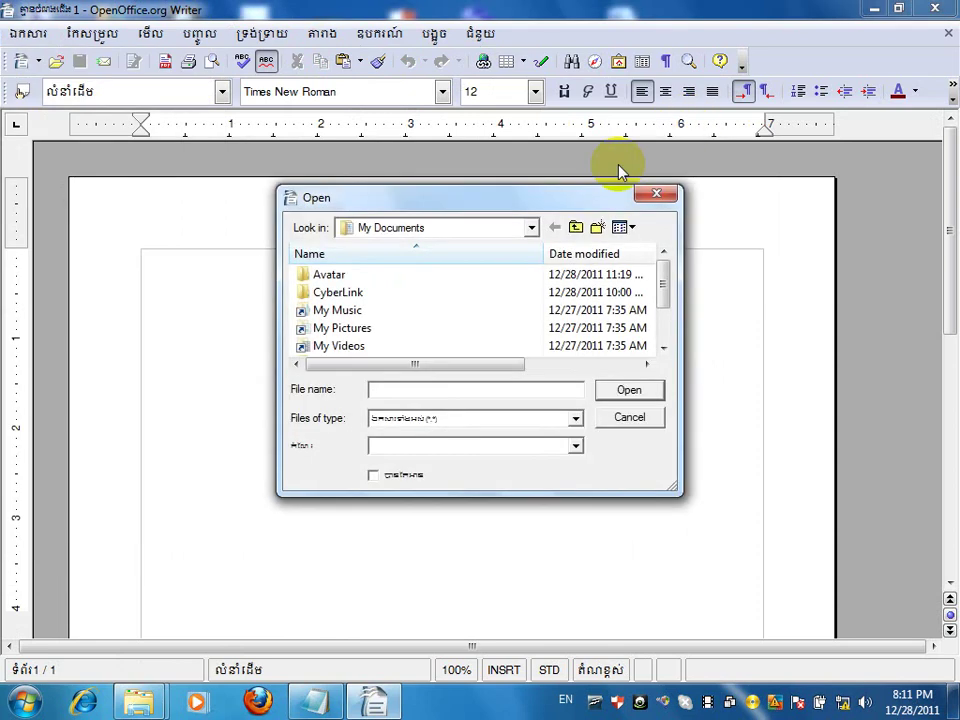
pyautogui.click(399, 227)
pyautogui.click(402, 247)
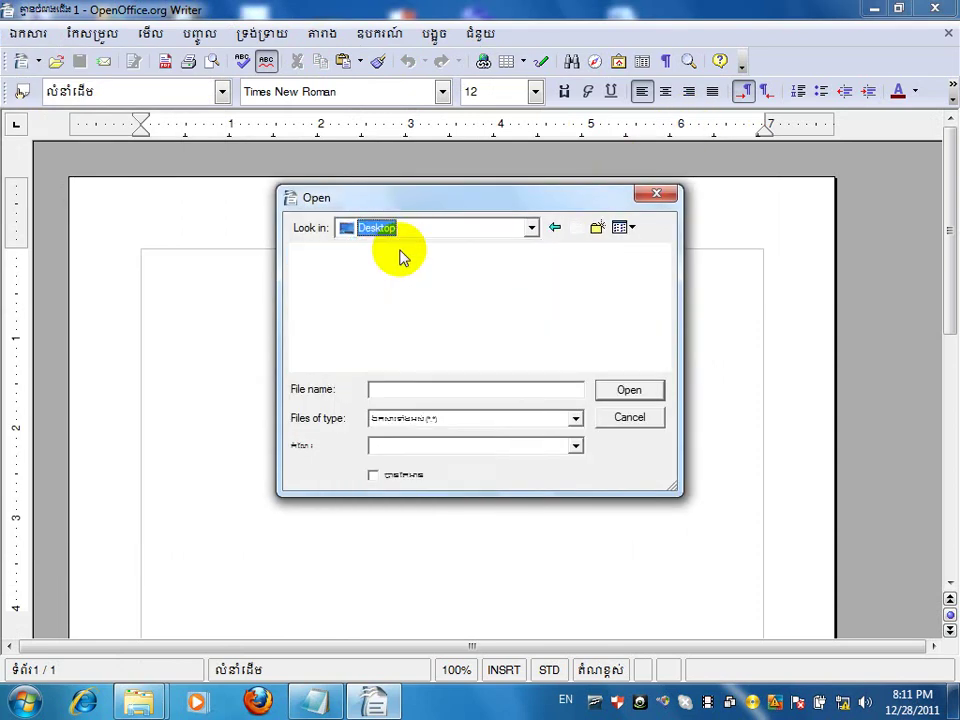
# - Find Ms-Word XP.doc among the Desktop files and open it in Writer
pyautogui.scroll(-10, 567, 330)
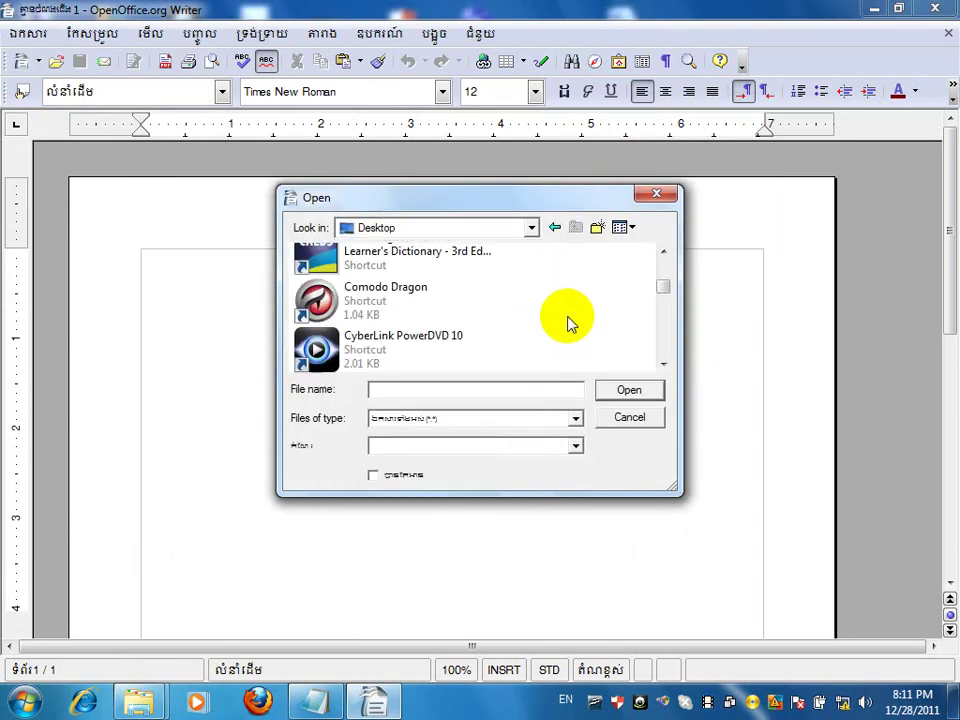
pyautogui.scroll(-6, 566, 323)
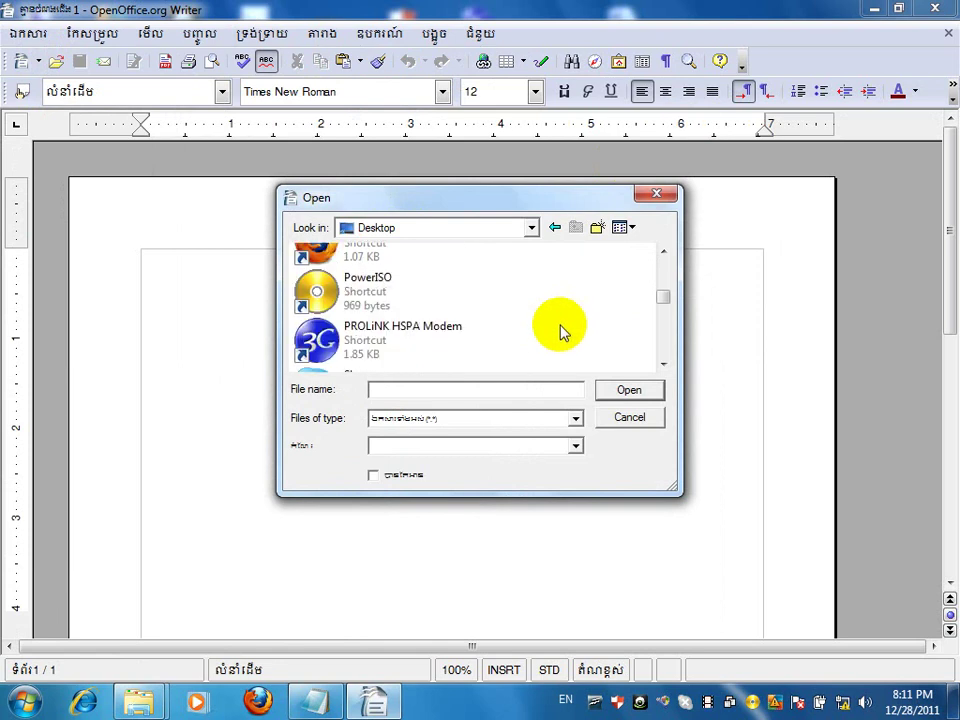
pyautogui.scroll(-5, 560, 333)
pyautogui.scroll(2, 560, 333)
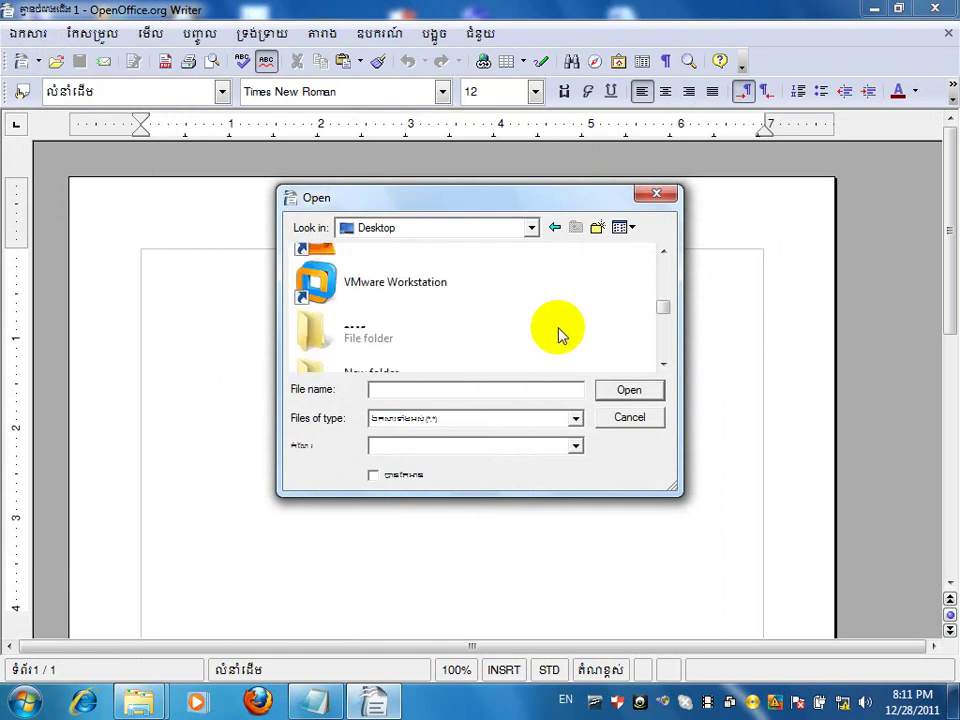
pyautogui.scroll(-2, 560, 333)
pyautogui.scroll(-6, 558, 336)
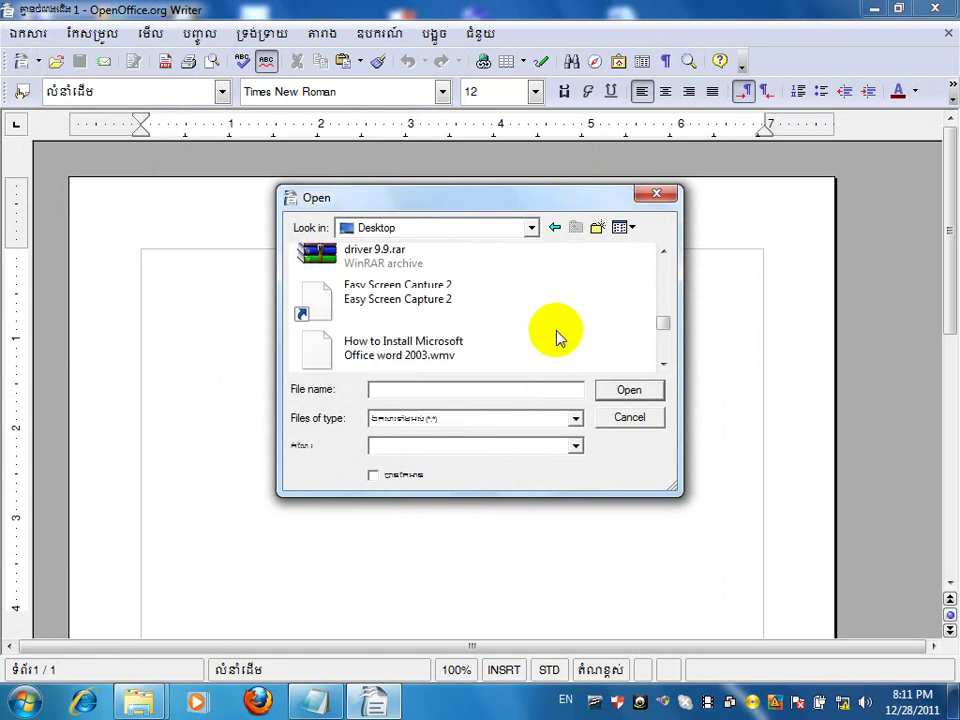
pyautogui.scroll(-6, 557, 338)
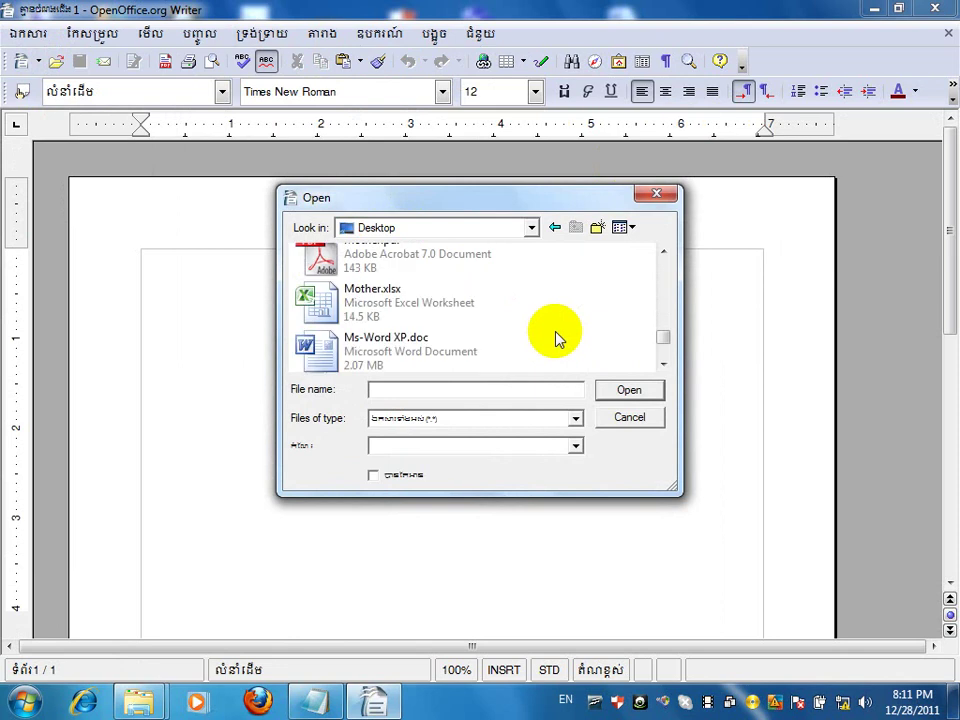
pyautogui.click(369, 262)
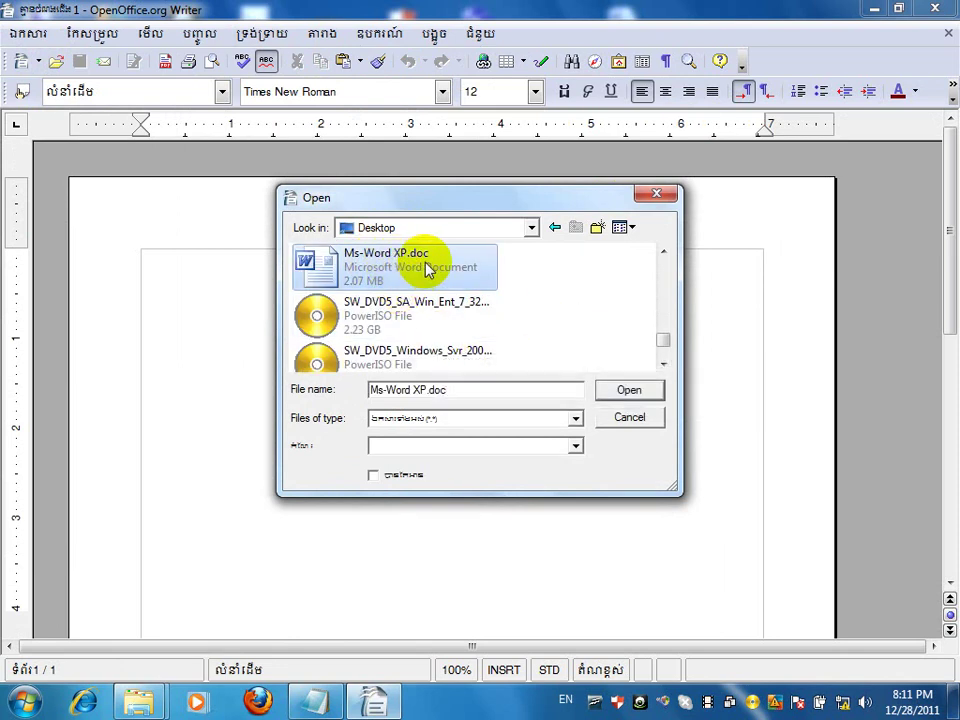
pyautogui.click(626, 401)
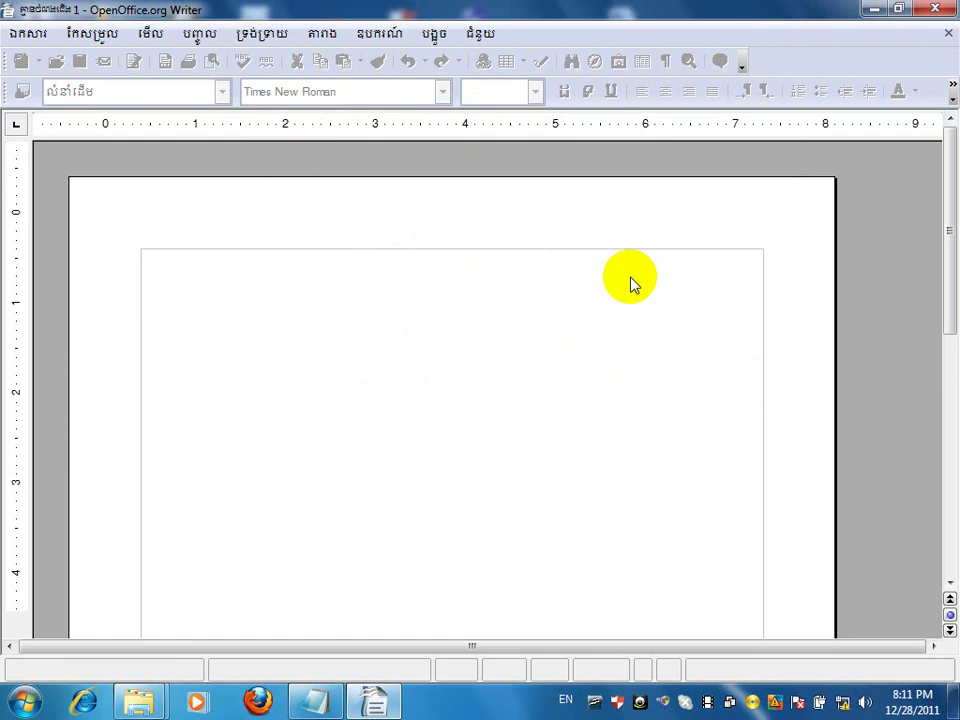
# - Look over the Khmer text on the first page, checking the font of a phrase in the opening paragraph and zooming to 90%
pyautogui.click(645, 331)
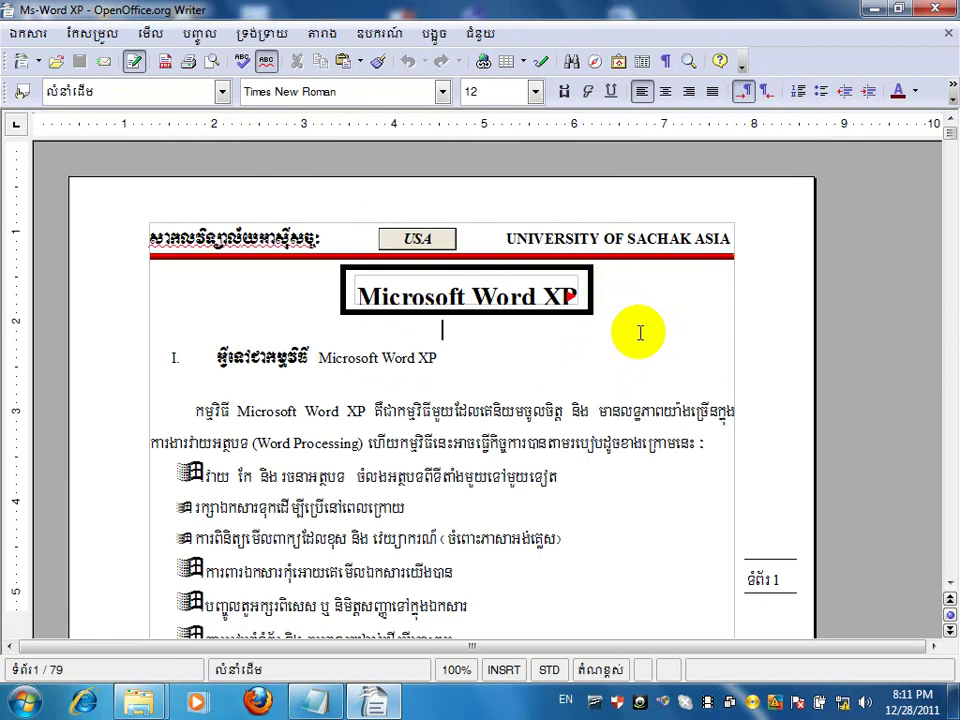
pyautogui.scroll(-5, 639, 332)
pyautogui.scroll(4, 525, 343)
pyautogui.moveTo(397, 357); pyautogui.dragTo(545, 360)
pyautogui.scroll(1, 536, 390)
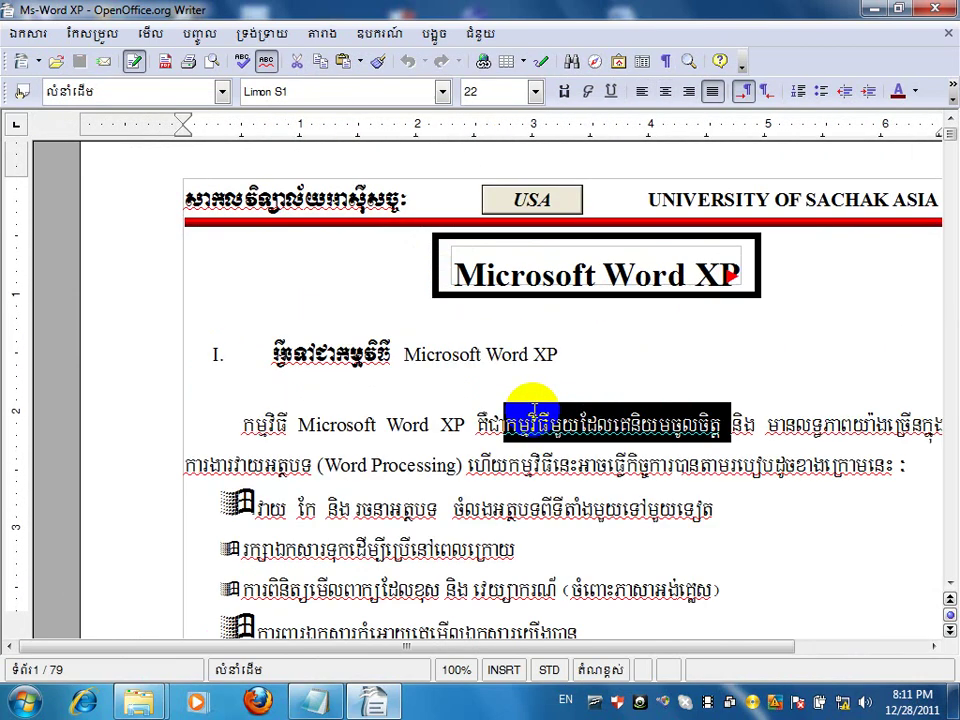
pyautogui.scroll(-1, 560, 435)
pyautogui.click(574, 285)
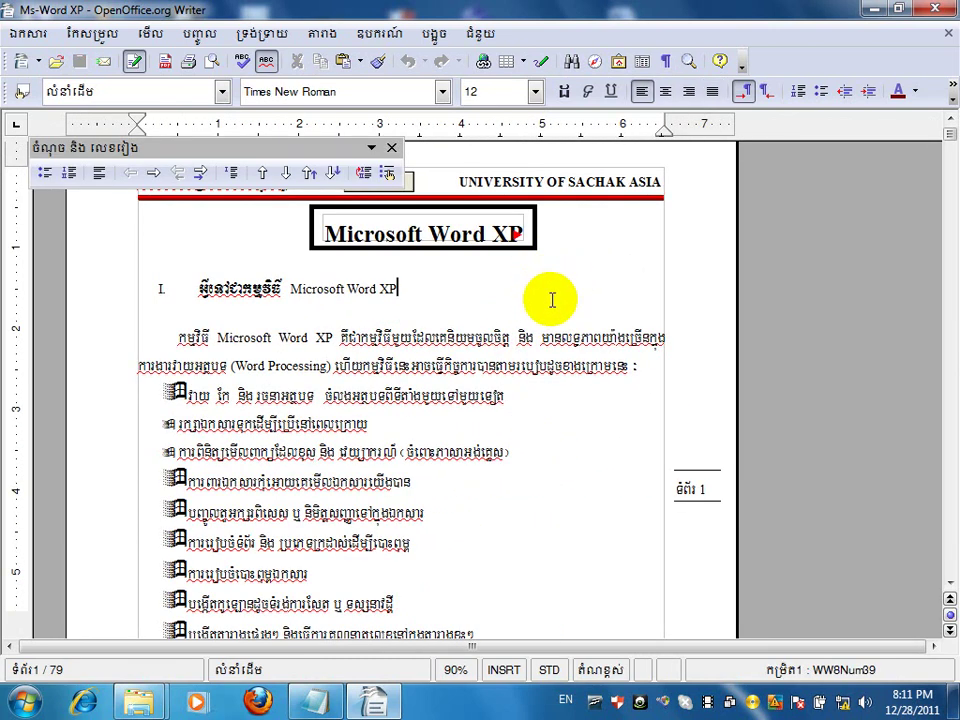
# - Save the document to the Desktop as New Convert in OpenDocument (.odt) format
pyautogui.click(29, 36)
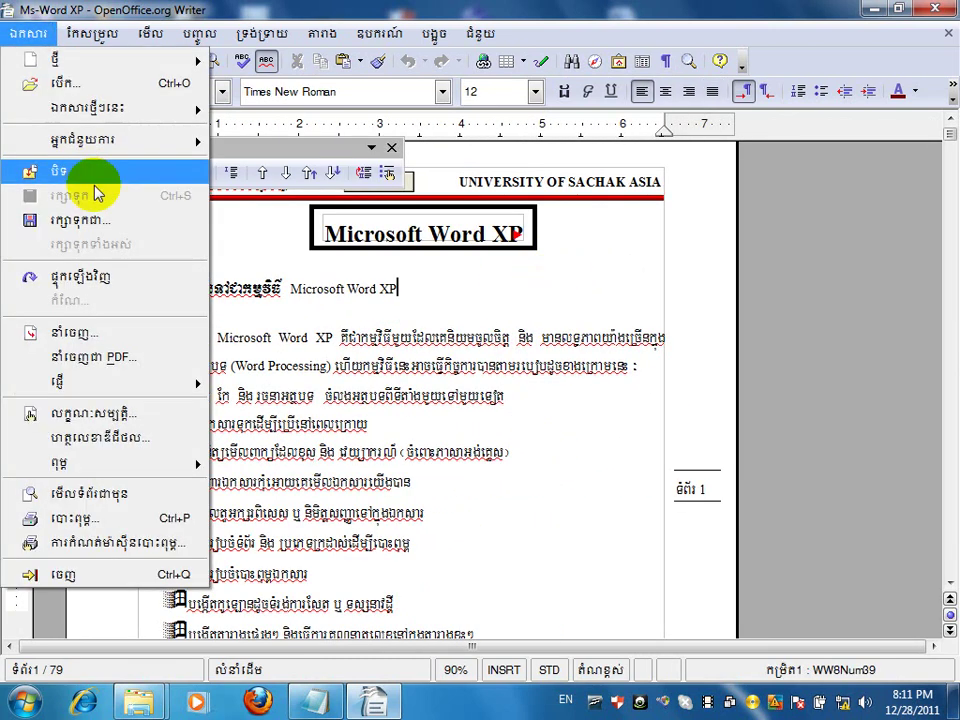
pyautogui.click(80, 220)
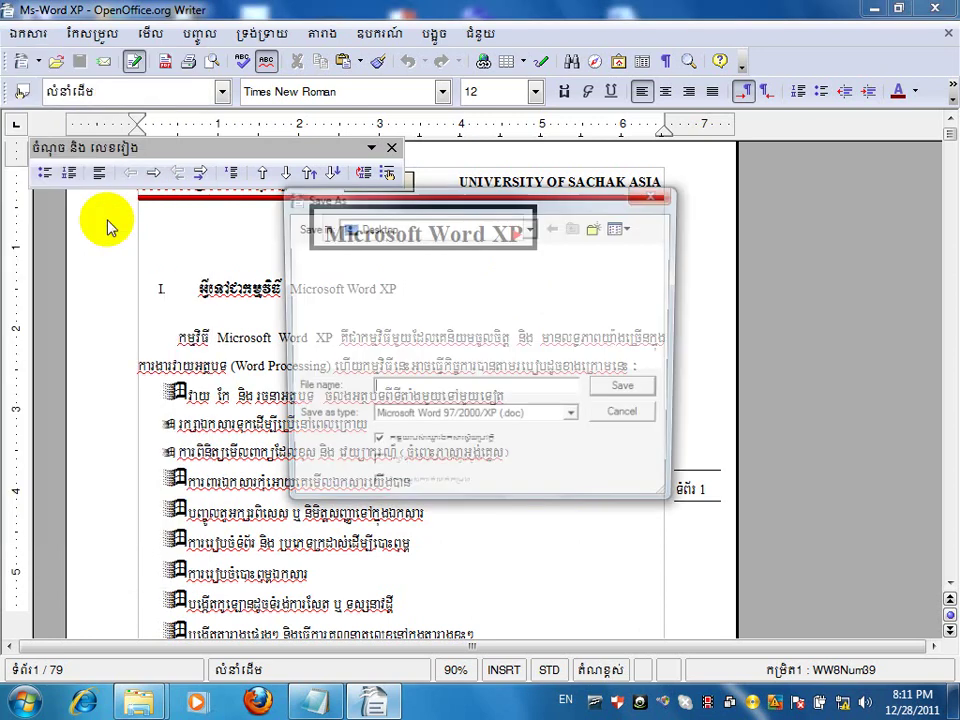
pyautogui.click(556, 420)
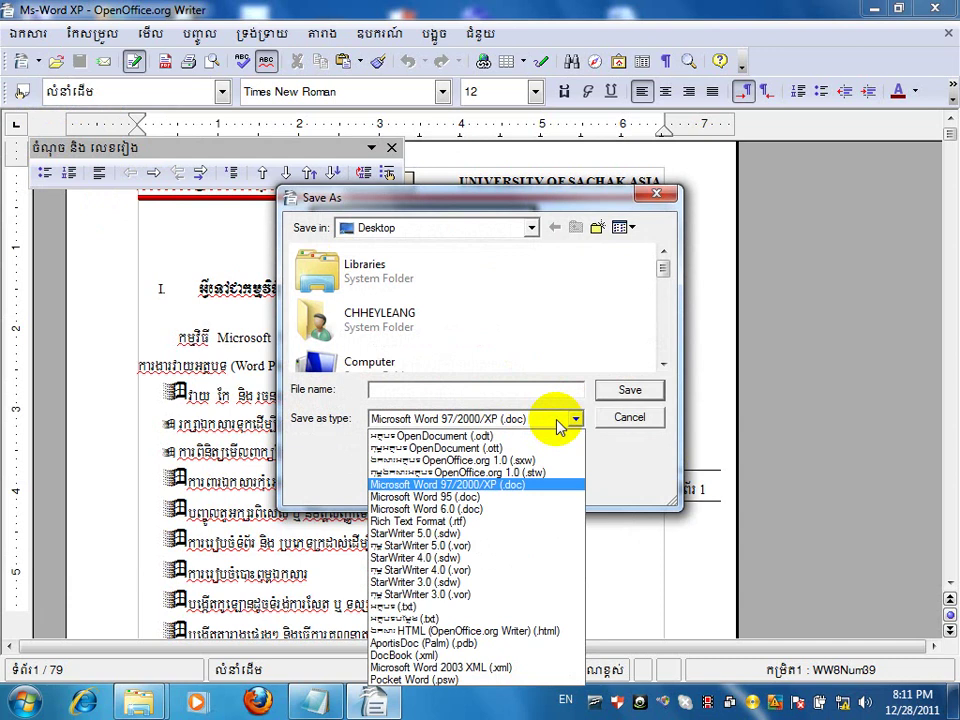
pyautogui.click(533, 440)
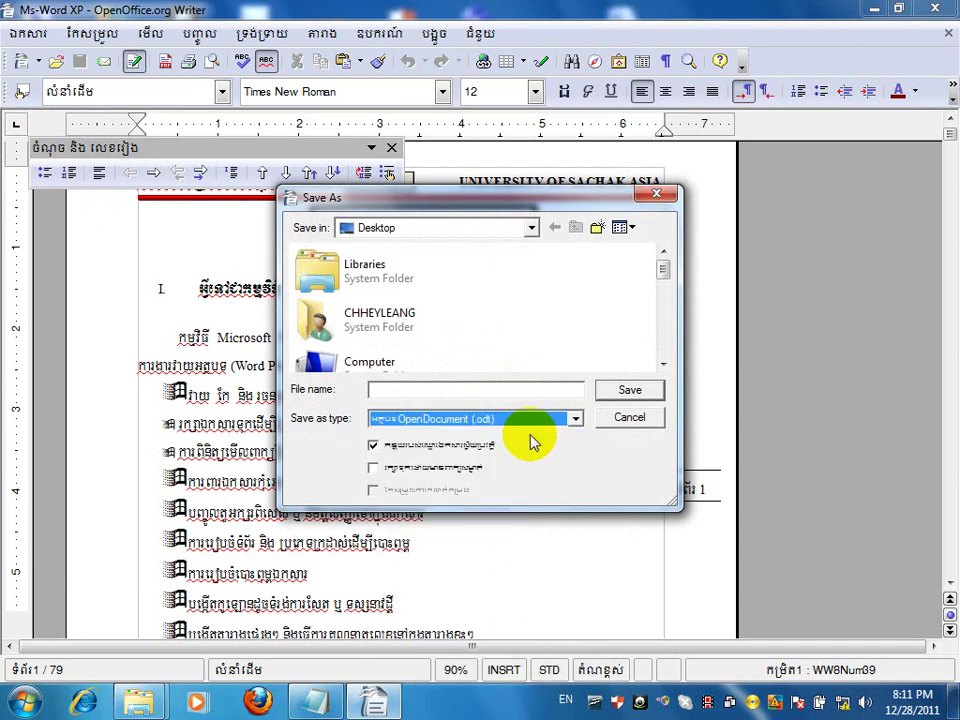
pyautogui.click(438, 393)
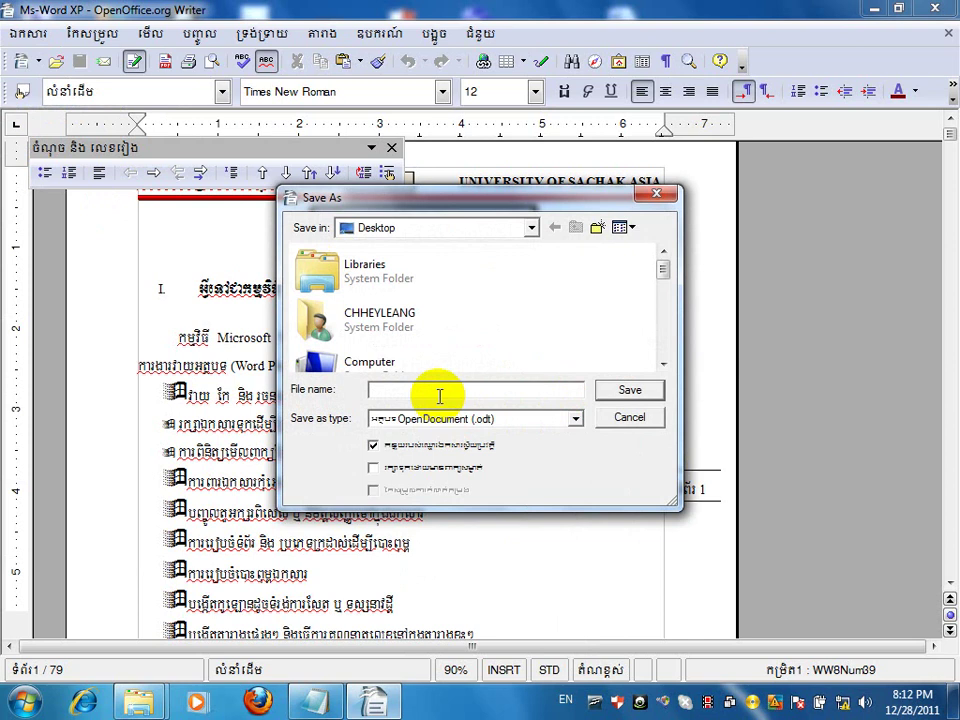
pyautogui.write('Ne')
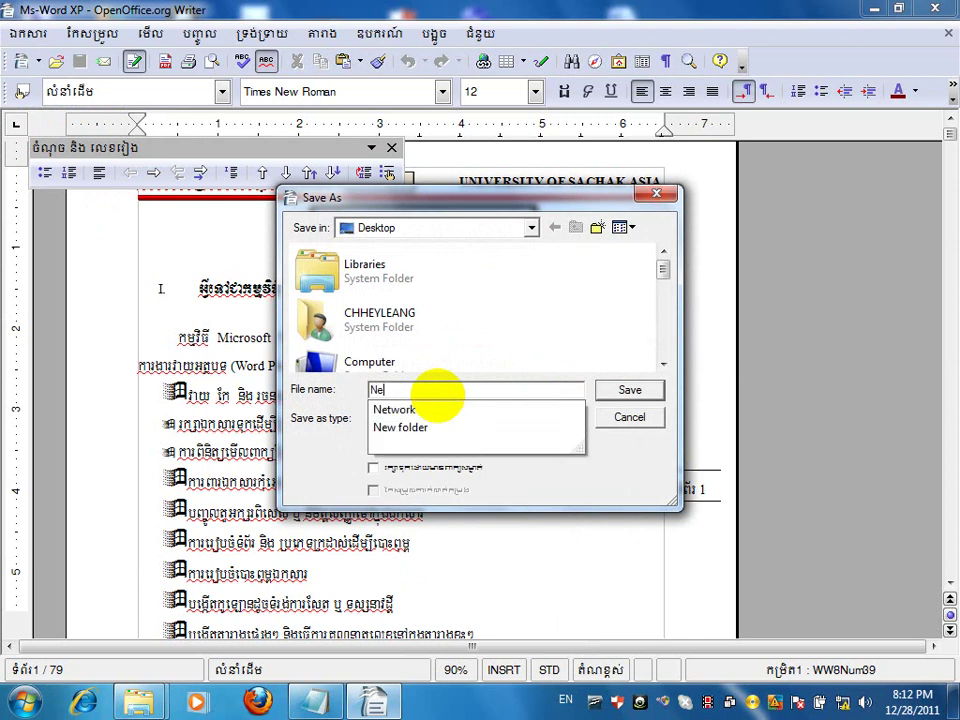
pyautogui.write('w Convert')
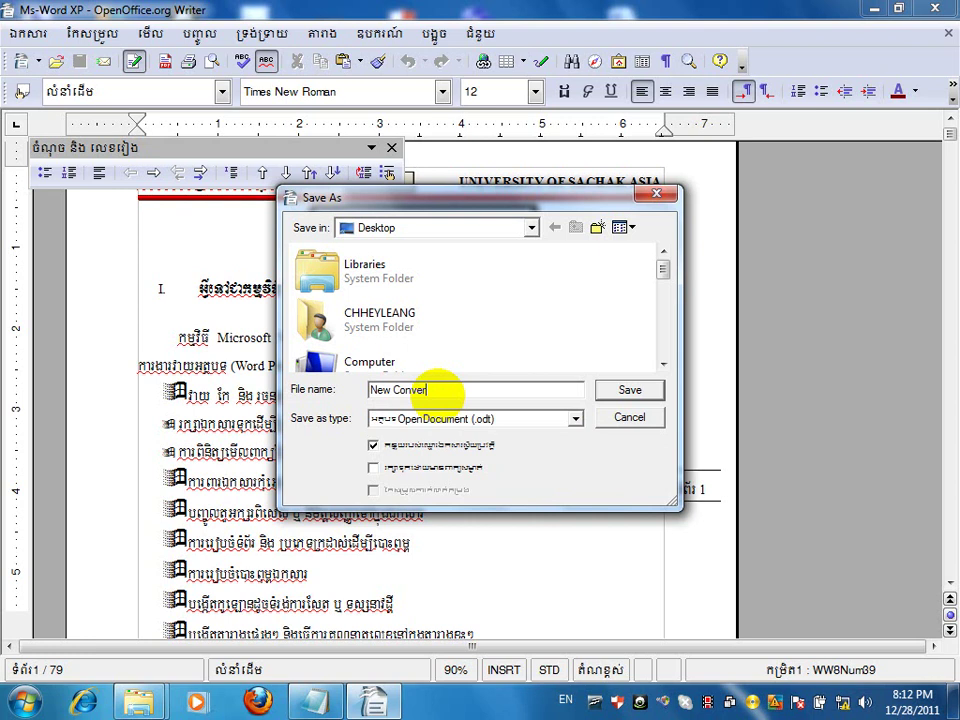
pyautogui.click(628, 390)
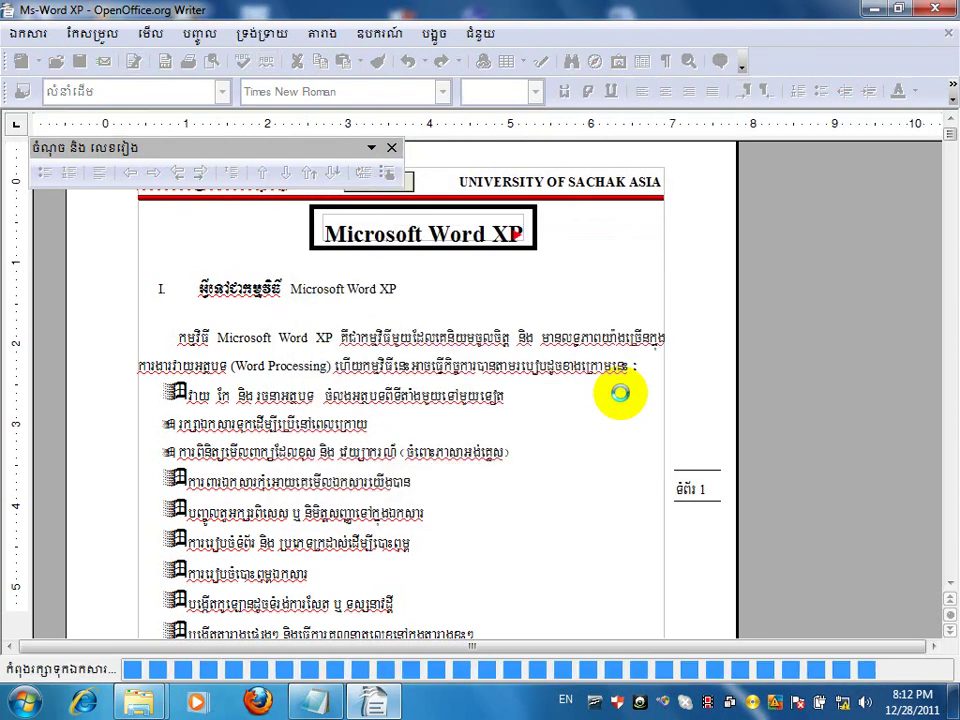
# - Minimize Writer and move New Convert.odt to an empty desktop area away from the other icons
pyautogui.click(876, 12)
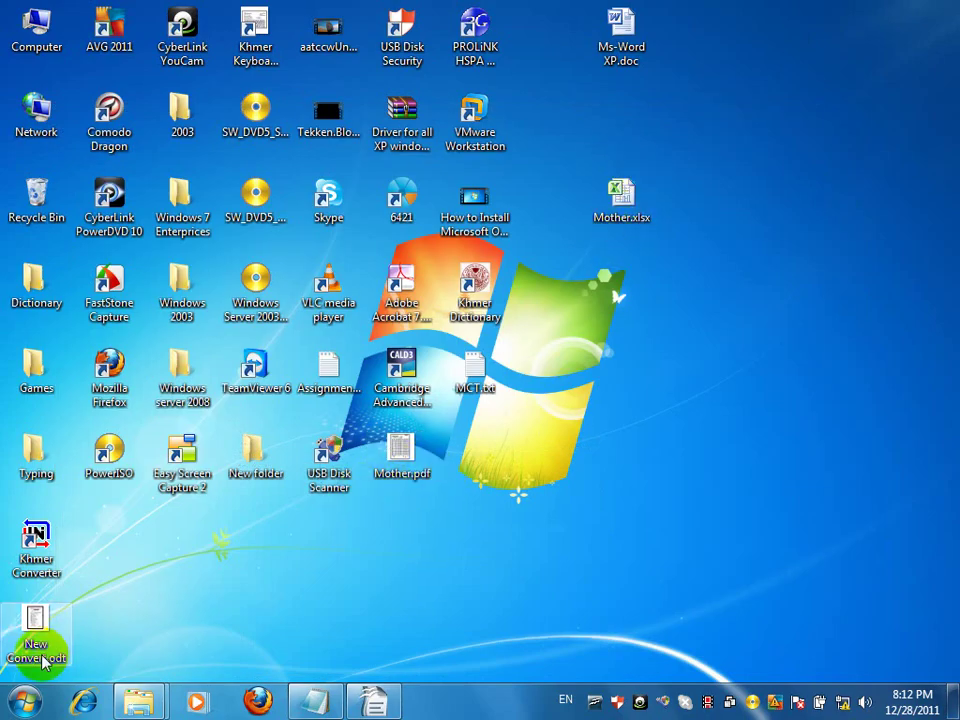
pyautogui.moveTo(34, 650); pyautogui.dragTo(840, 147)
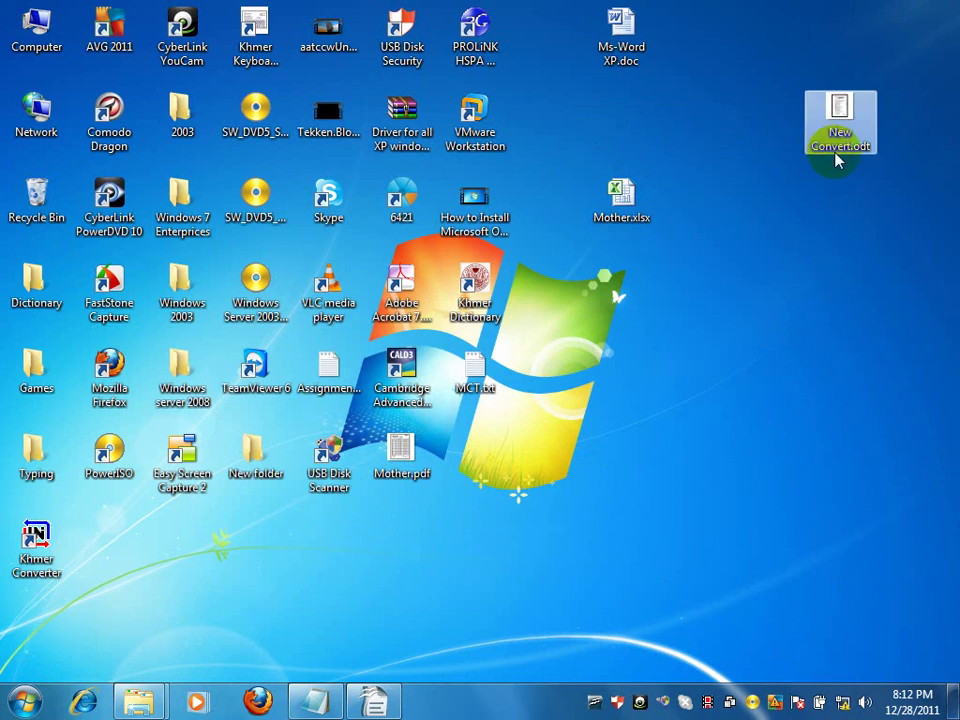
pyautogui.click(707, 414)
# - Open New Convert.odt from the desktop to check its content, and minimize the Writer window
pyautogui.click(835, 146)
pyautogui.doubleClick(836, 143)
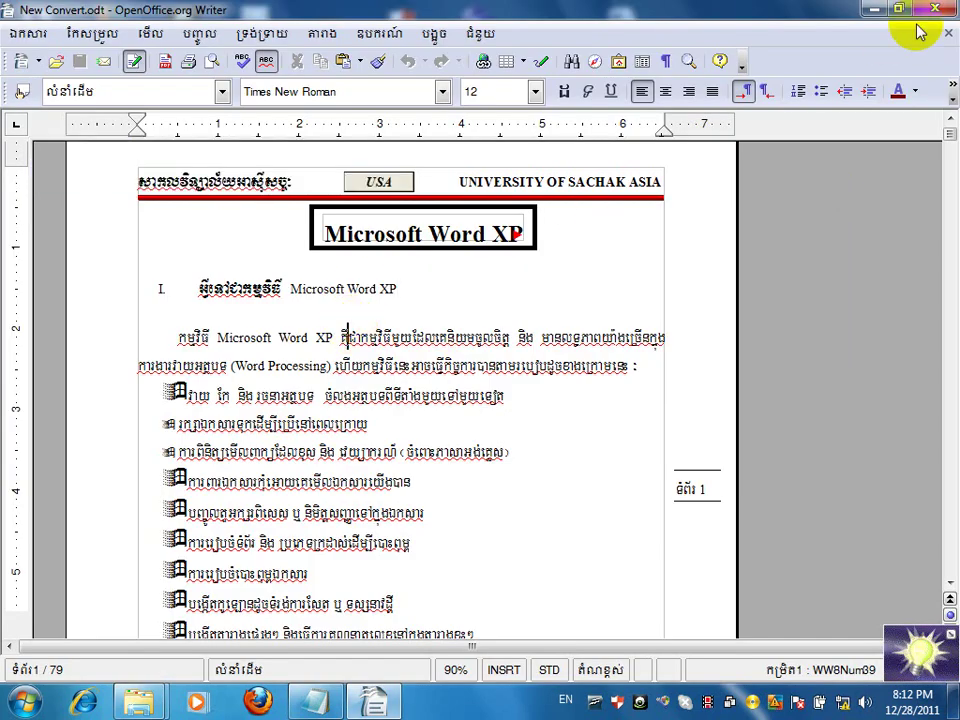
pyautogui.click(877, 9)
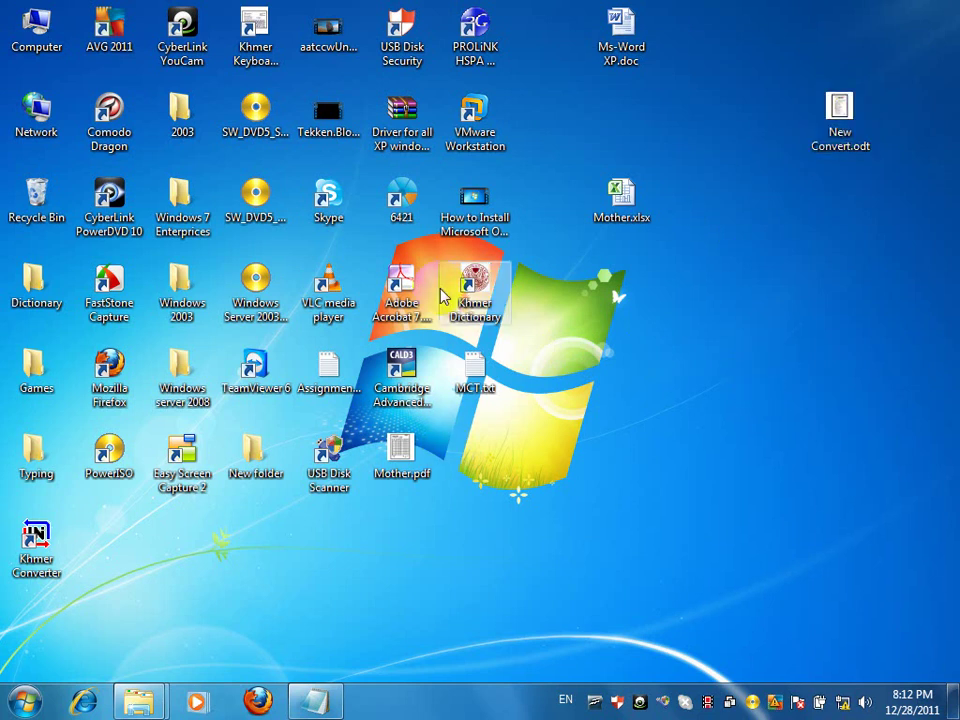
# - Open Khmer Converter, move its window to the middle of the desktop, and keep the Legacy to Unicode conversion mode selected
pyautogui.doubleClick(40, 543)
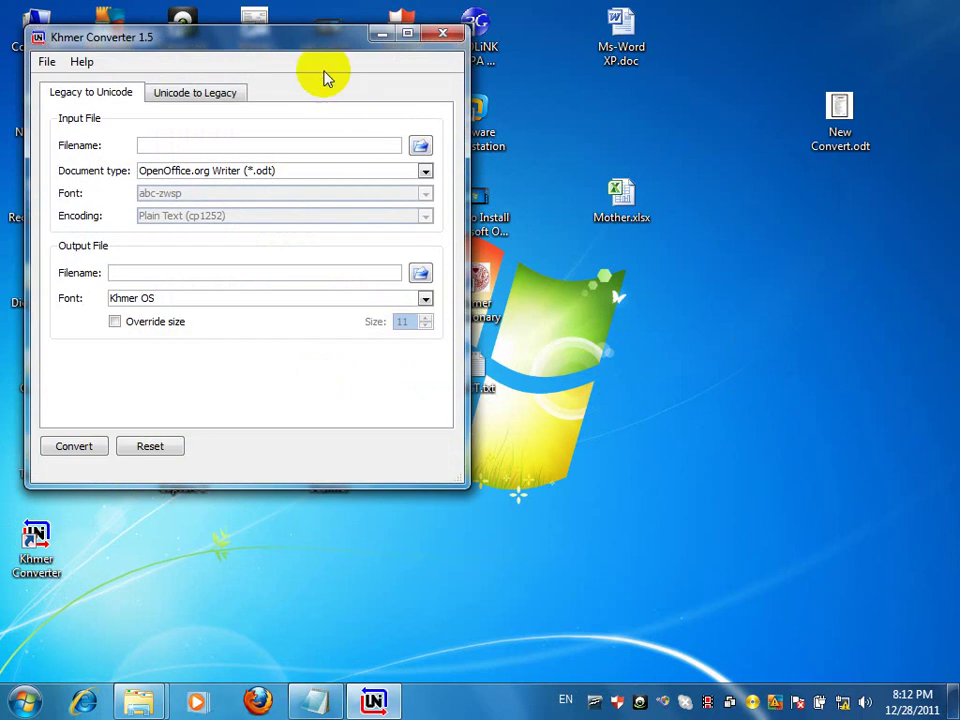
pyautogui.moveTo(320, 55); pyautogui.dragTo(585, 182)
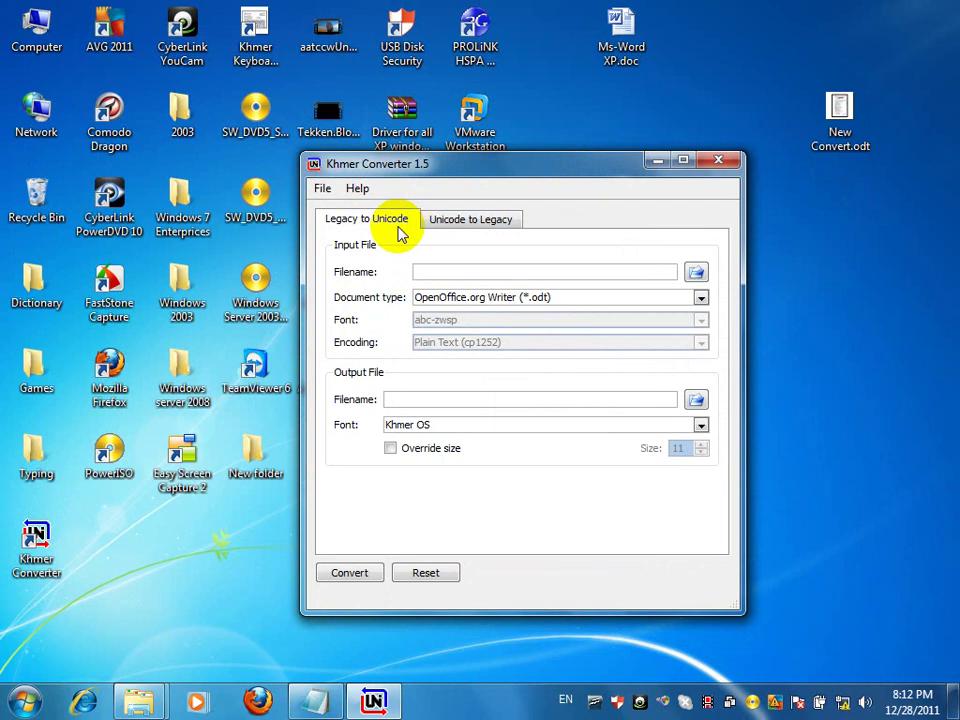
pyautogui.click(454, 224)
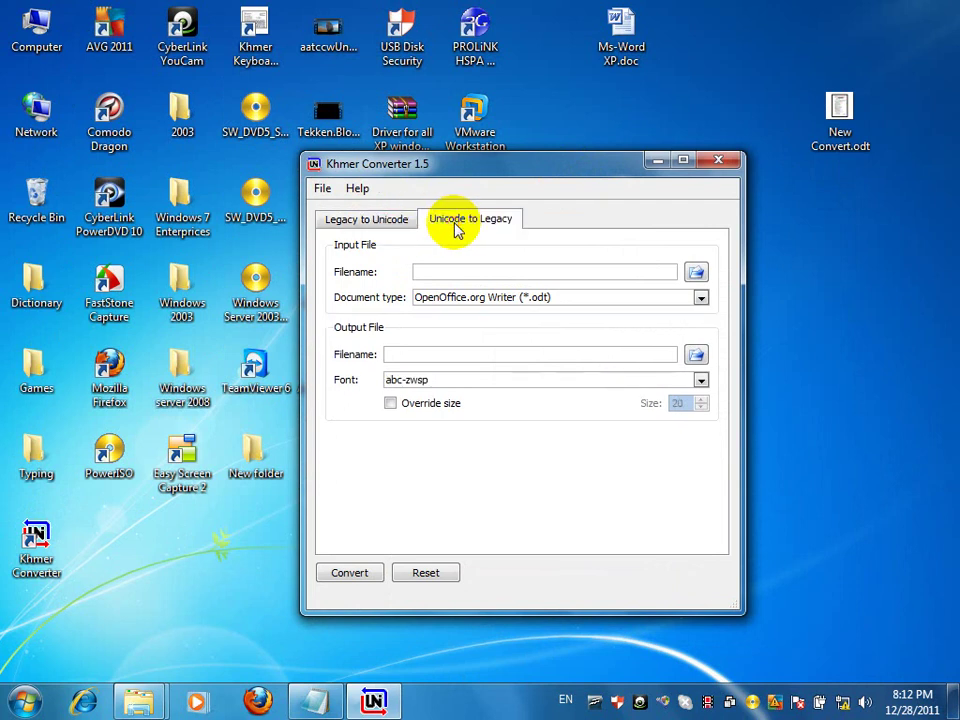
pyautogui.click(368, 222)
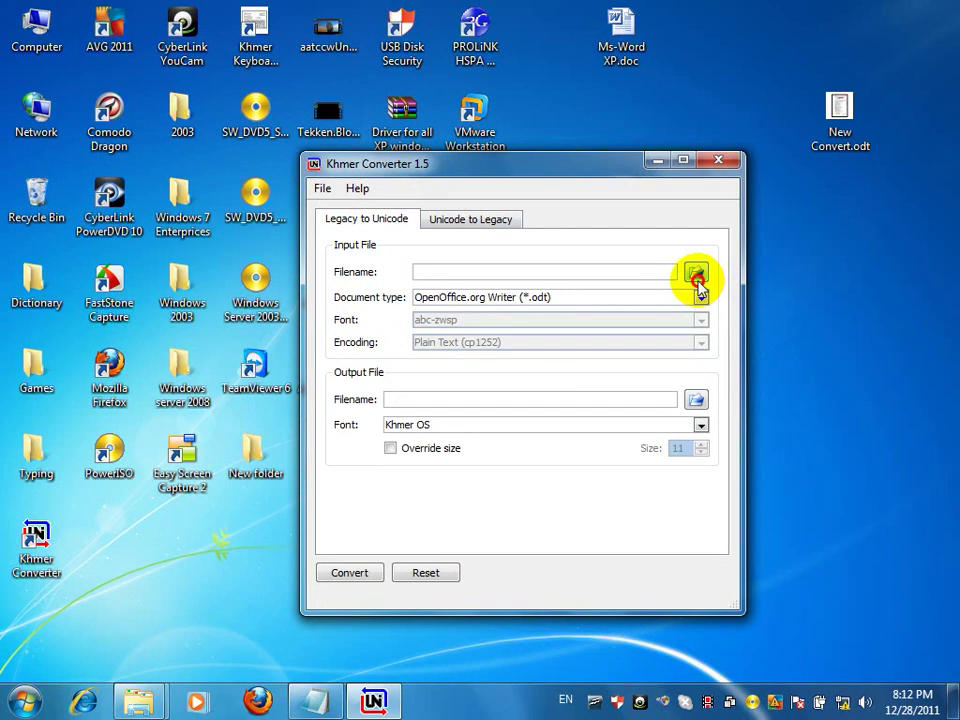
# - Load New Convert.odt from the Desktop as the input file for the legacy-to-Unicode conversion
pyautogui.click(697, 279)
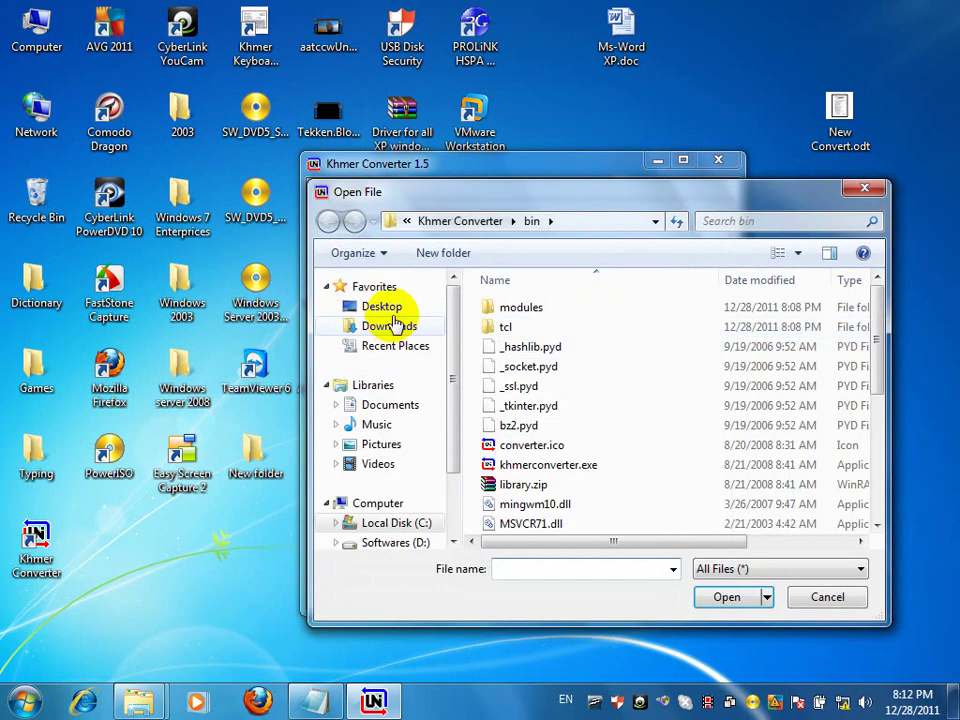
pyautogui.click(388, 307)
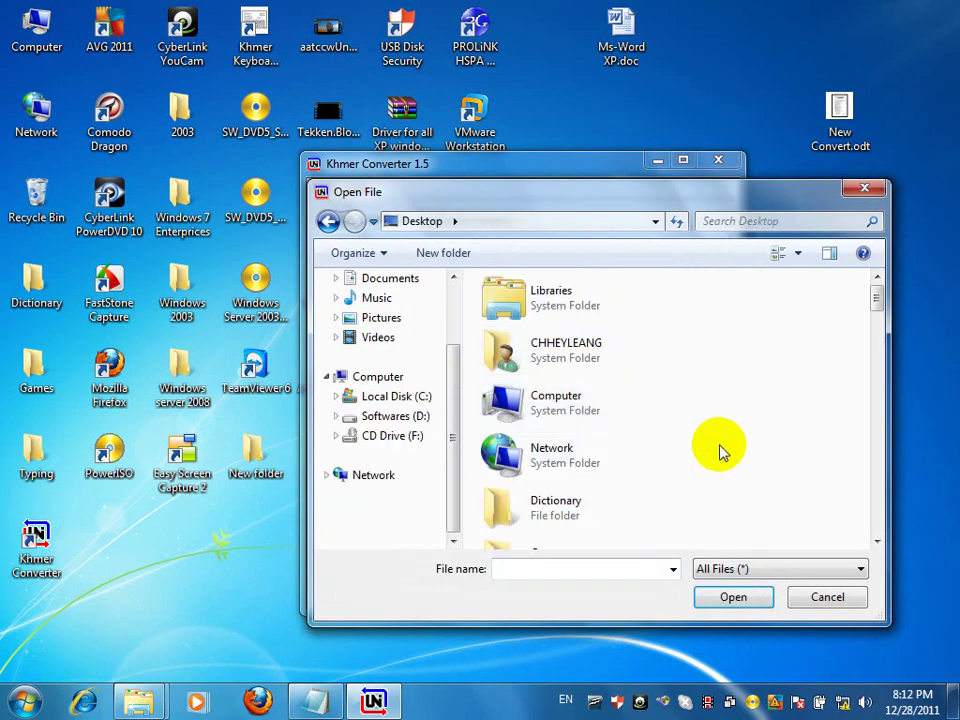
pyautogui.scroll(-10, 722, 452)
pyautogui.scroll(-5, 722, 460)
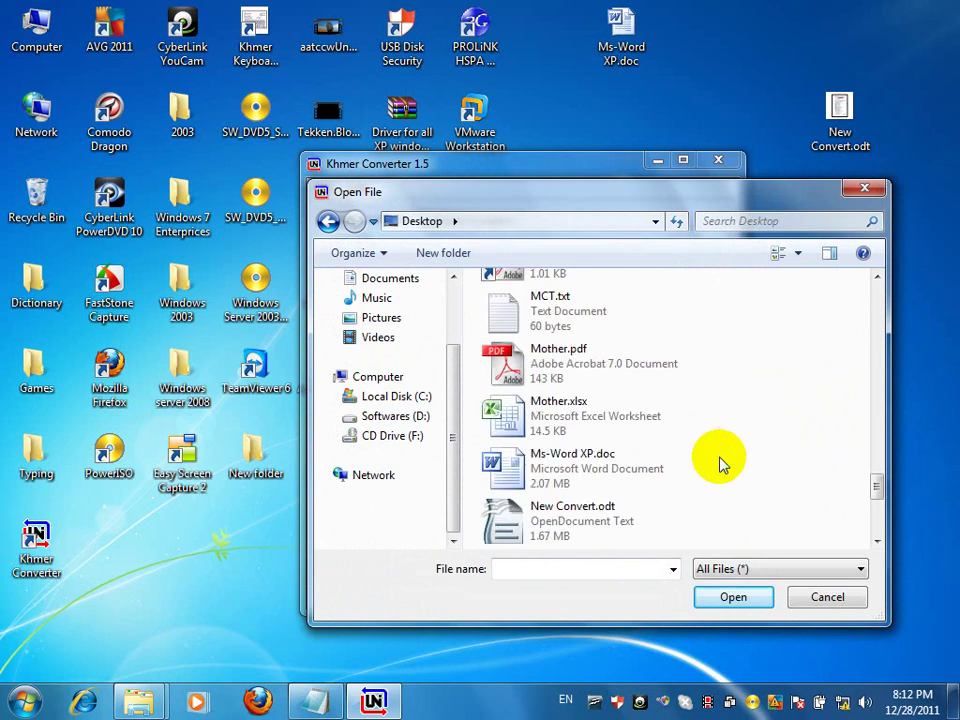
pyautogui.click(579, 521)
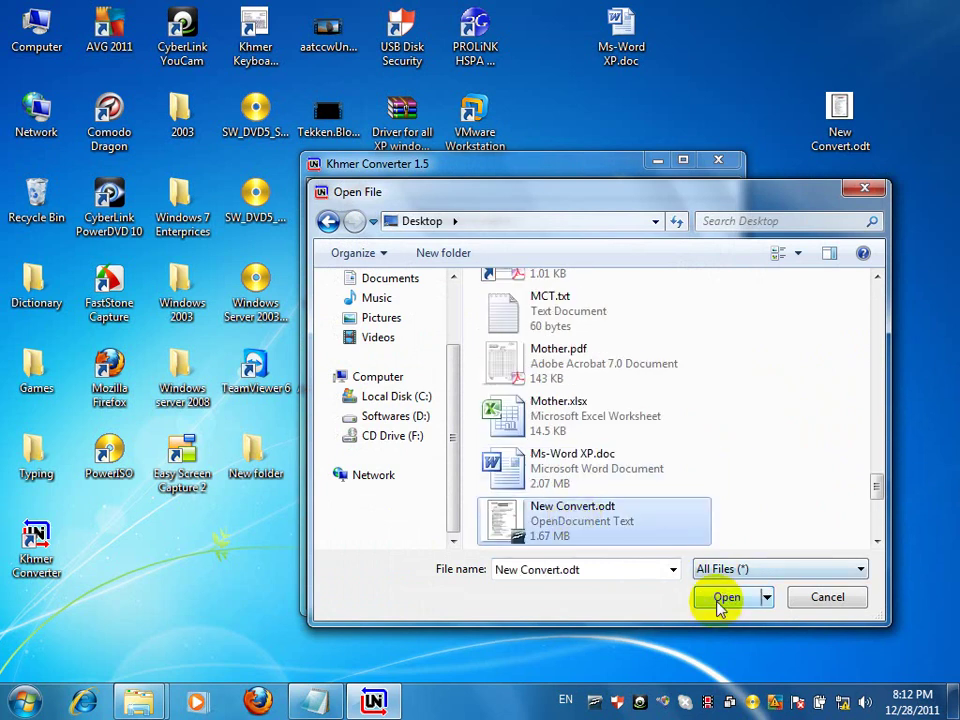
pyautogui.click(726, 598)
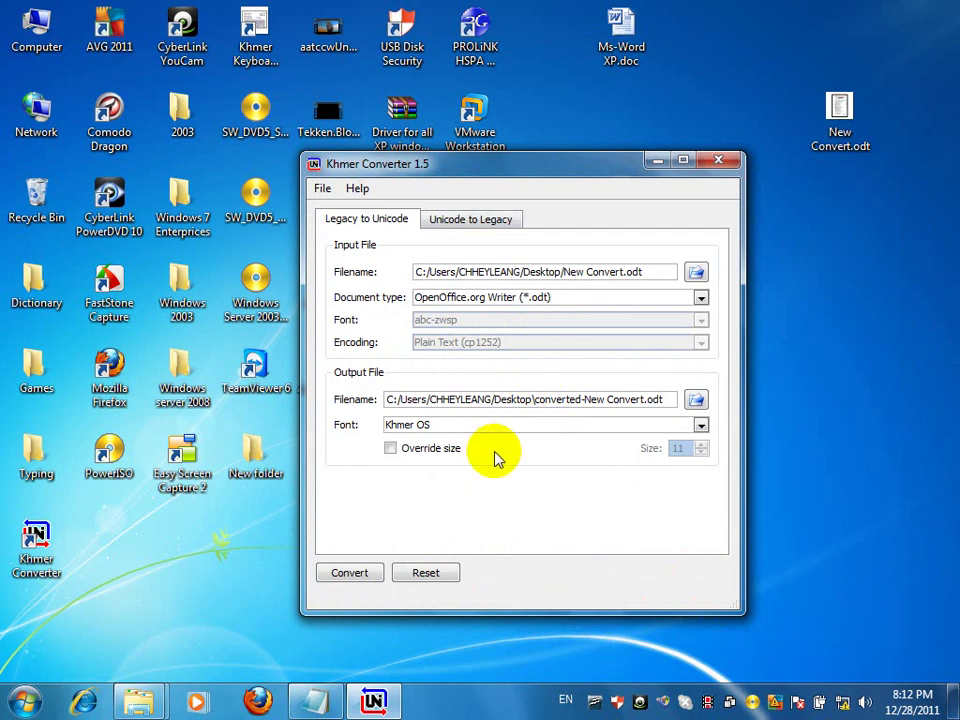
# - Convert the file to Unicode with Khmer OS SiemReap as the output font, and close the converter
pyautogui.click(701, 425)
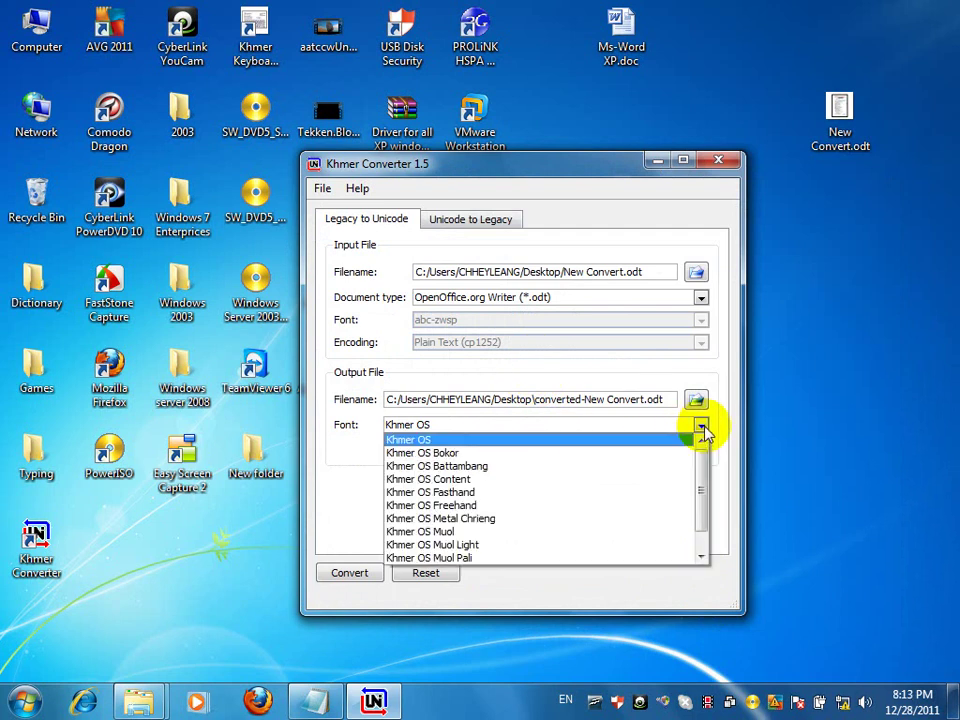
pyautogui.scroll(-1, 600, 505)
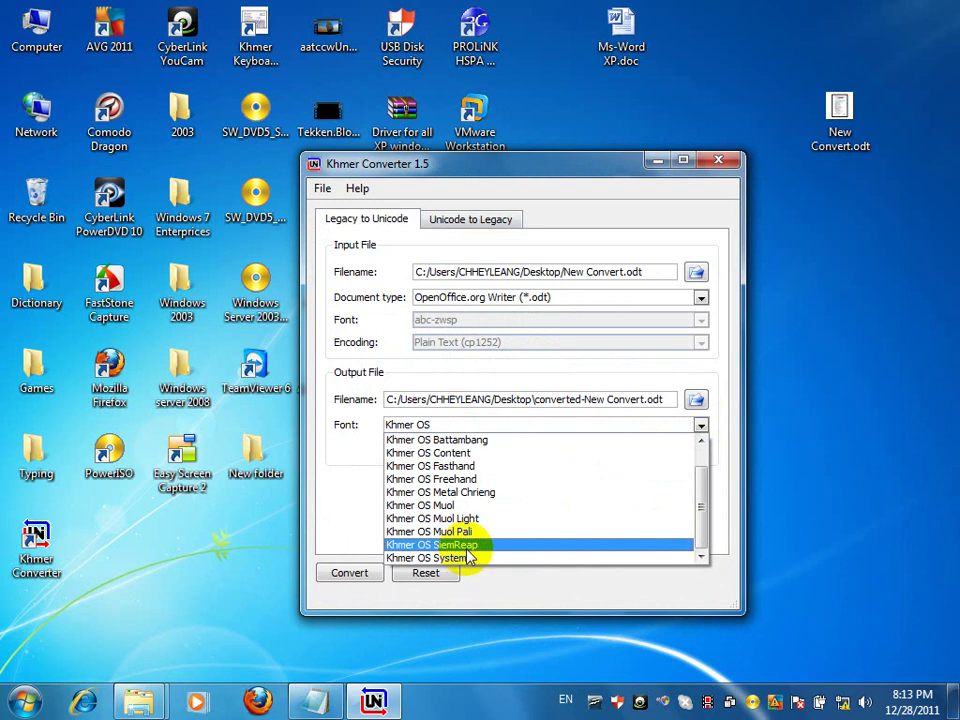
pyautogui.click(490, 556)
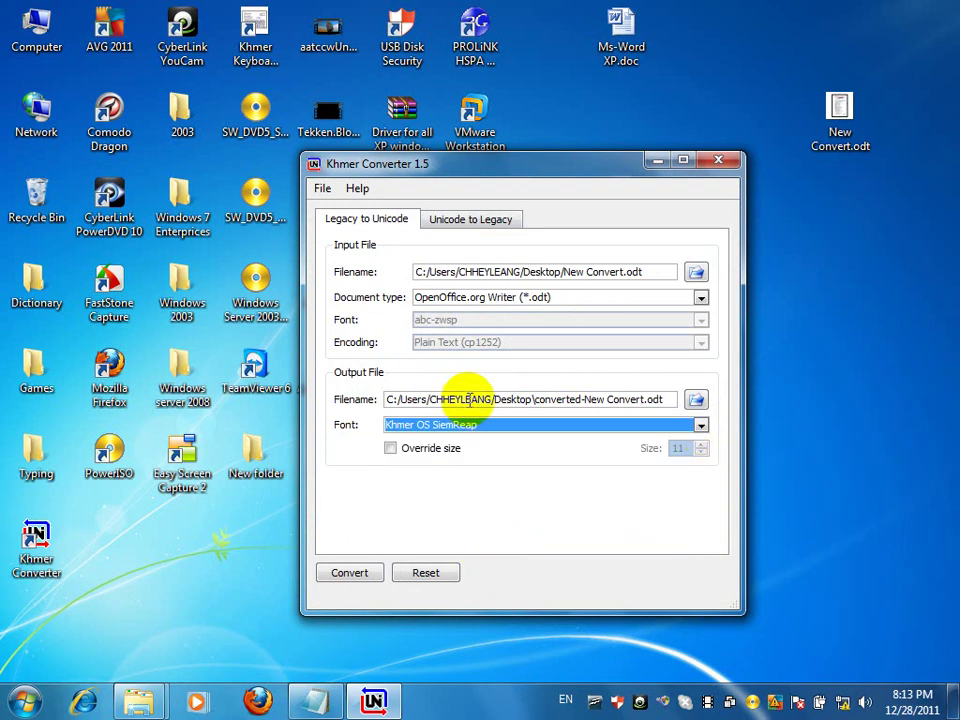
pyautogui.moveTo(389, 399); pyautogui.dragTo(660, 405)
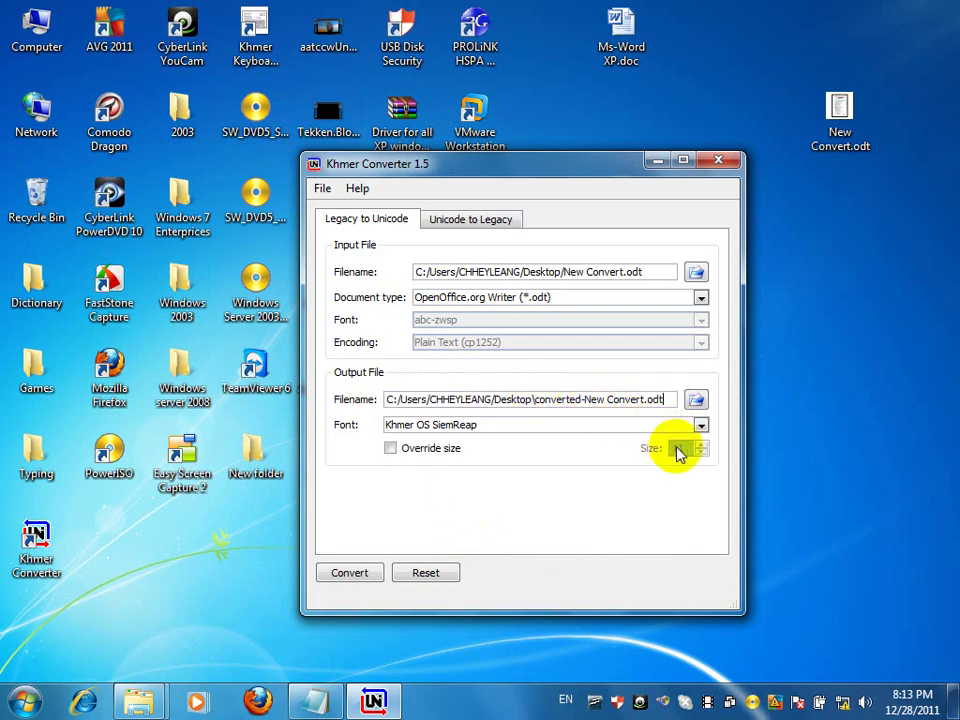
pyautogui.click(369, 578)
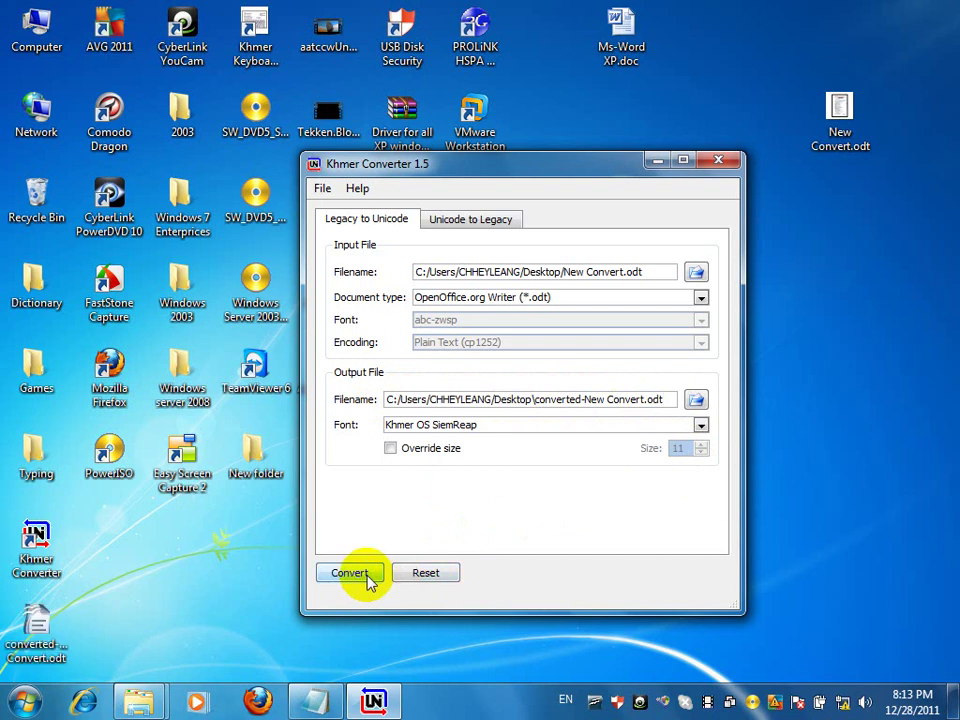
pyautogui.click(537, 417)
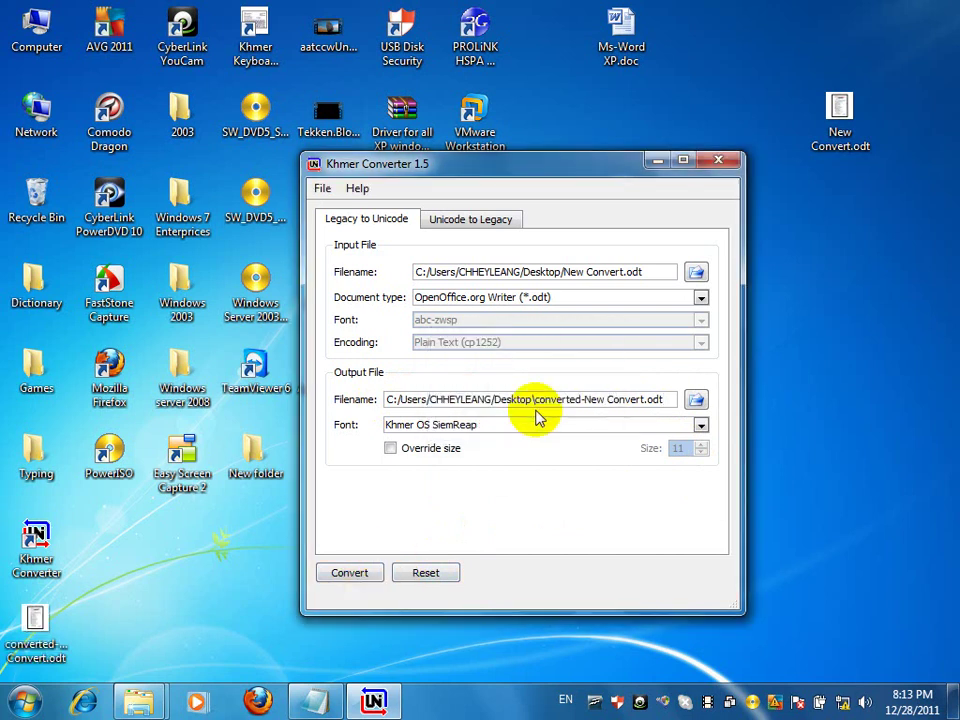
pyautogui.click(719, 161)
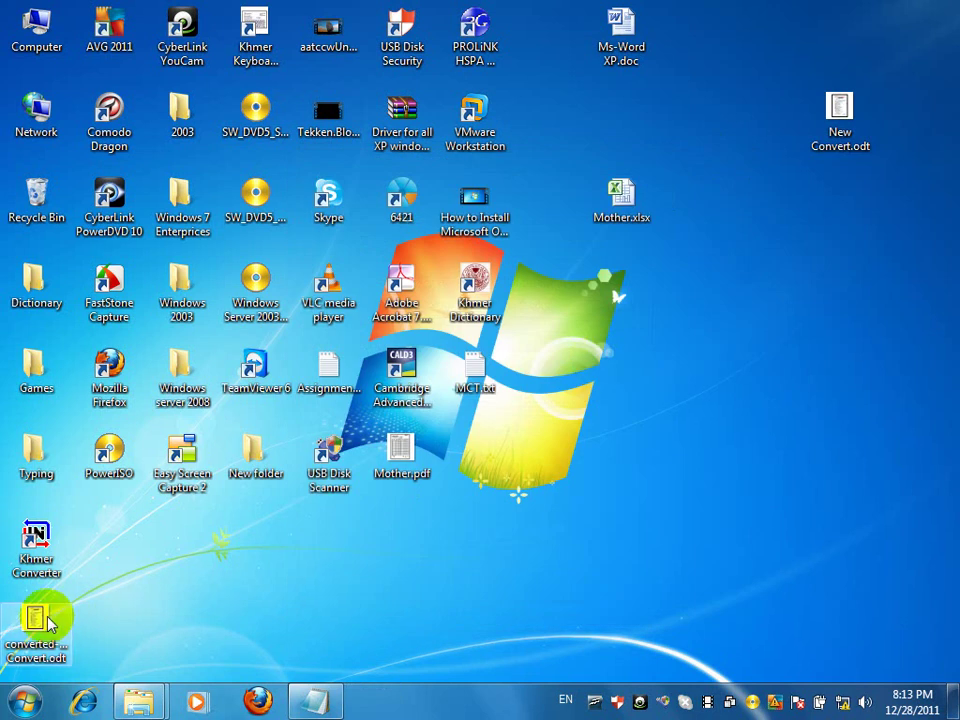
# - Open converted-New Convert.odt from the desktop, zoom to 190%, and check the font of the opening paragraph's Khmer text
pyautogui.click(46, 624)
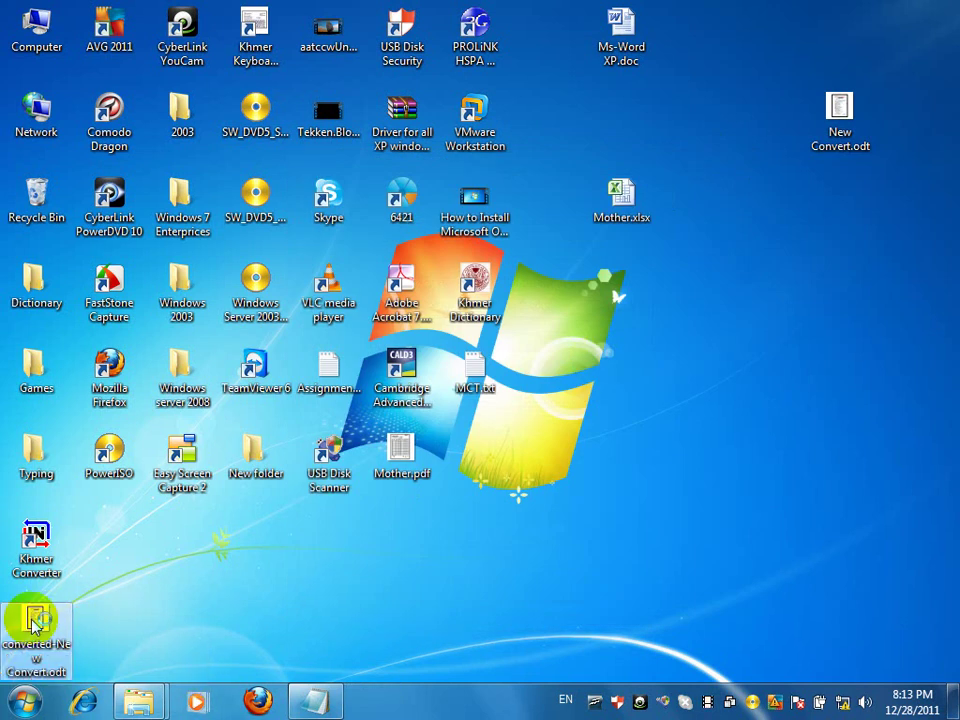
pyautogui.doubleClick(36, 622)
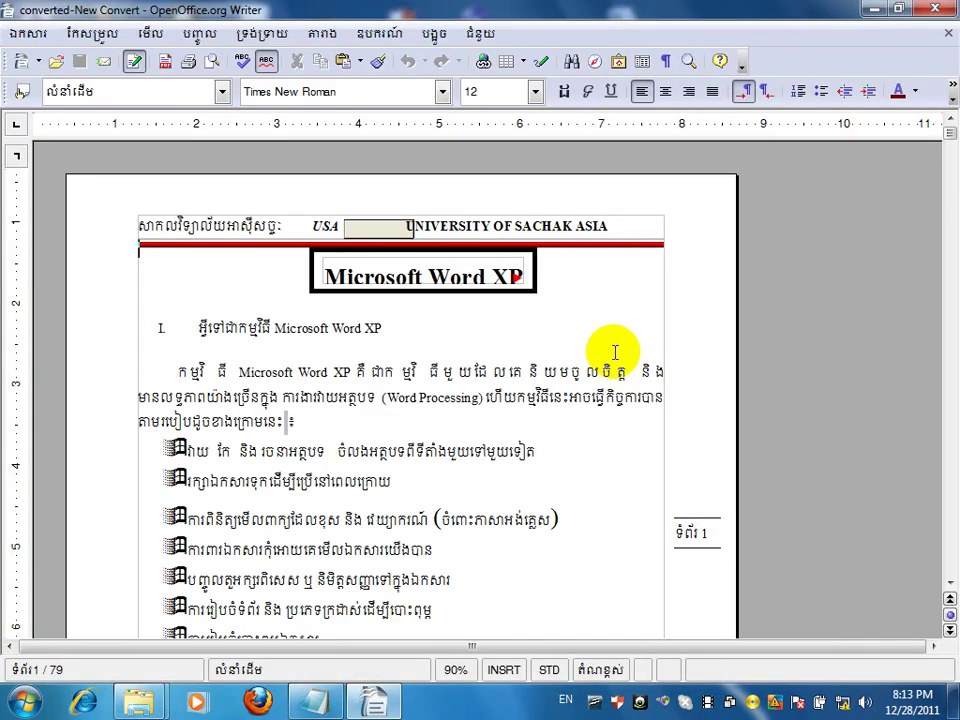
pyautogui.scroll(3, 386, 452)
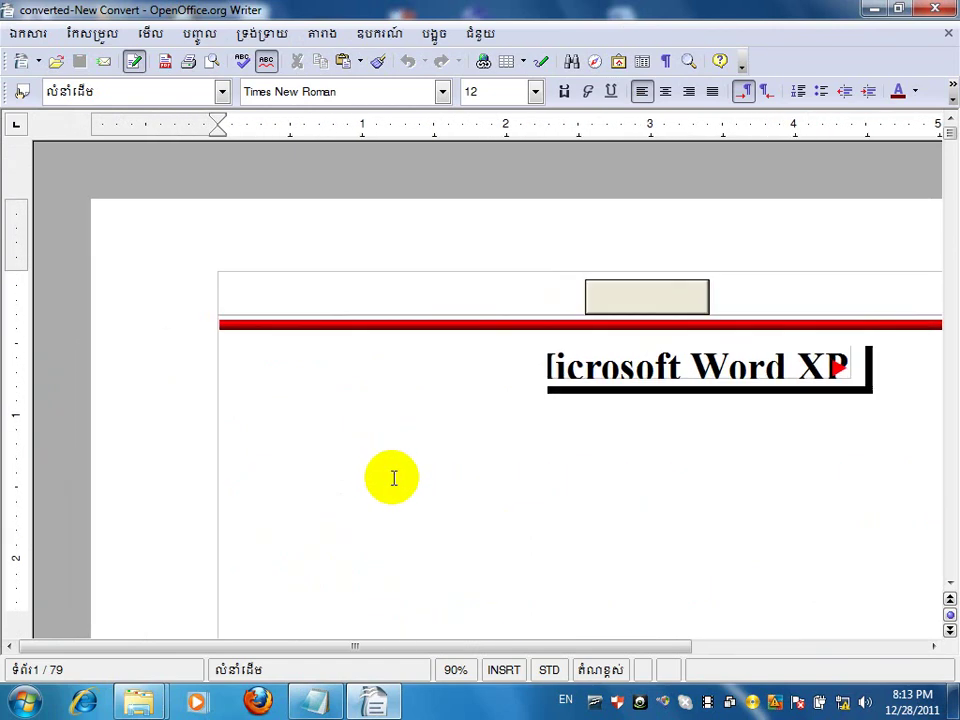
pyautogui.scroll(3, 386, 446)
pyautogui.click(390, 238)
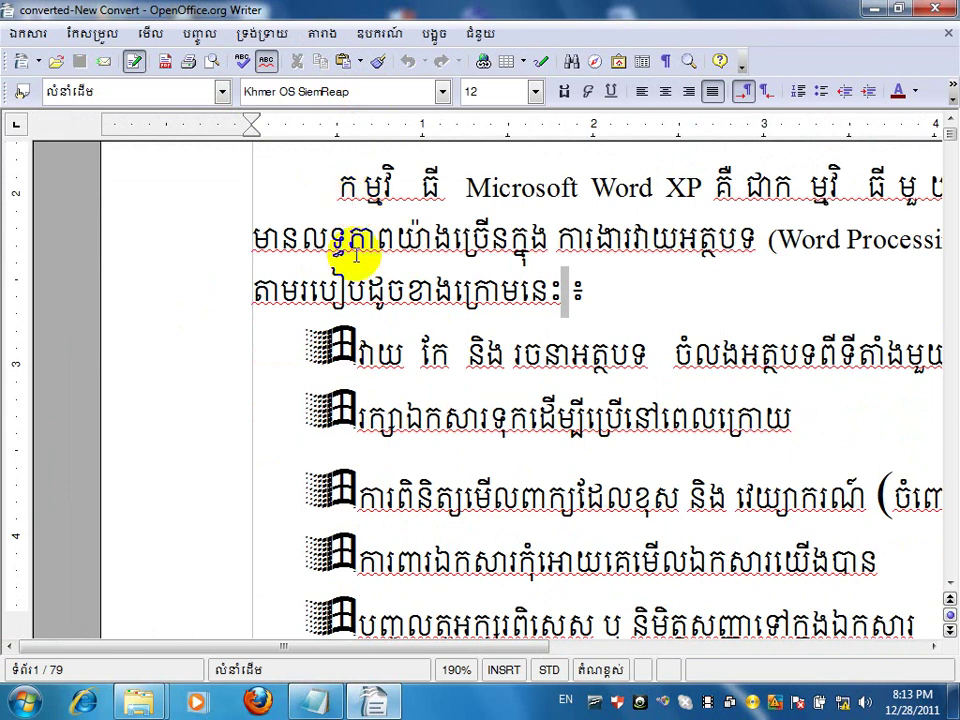
# - Set the font of the opening paragraph's second and third lines to Khmer OS Metal Chrieng
pyautogui.moveTo(250, 238); pyautogui.dragTo(560, 278)
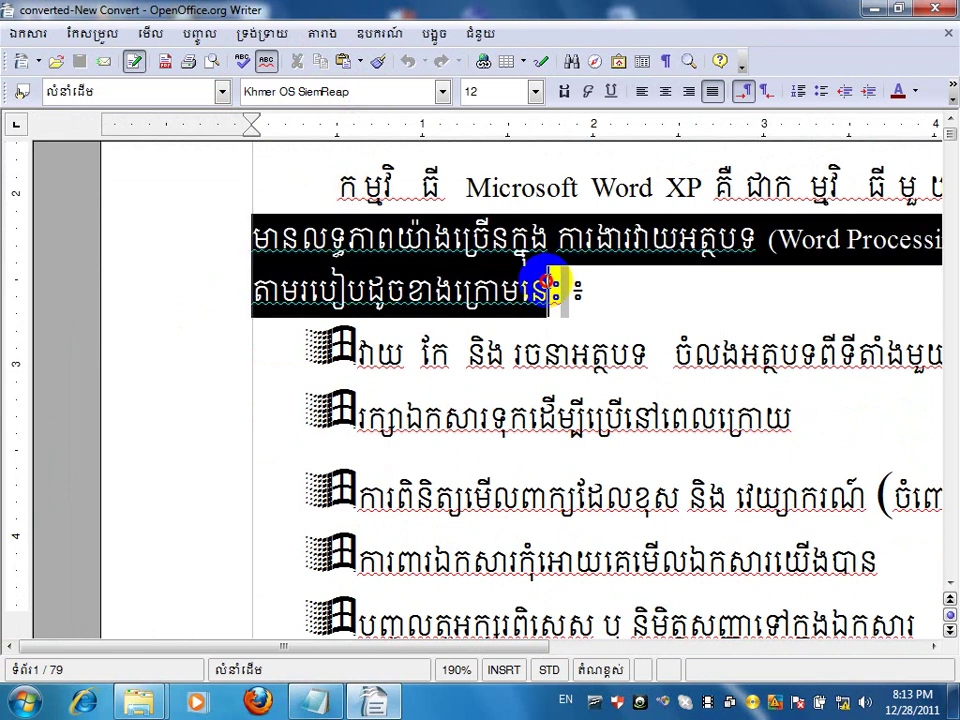
pyautogui.click(442, 92)
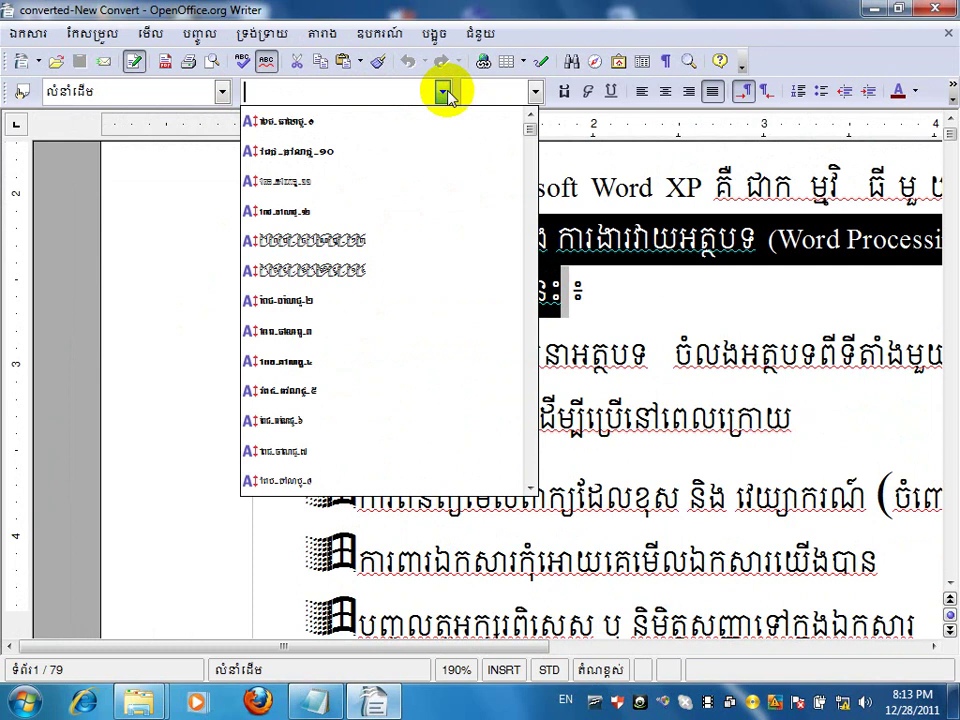
pyautogui.scroll(-15, 381, 208)
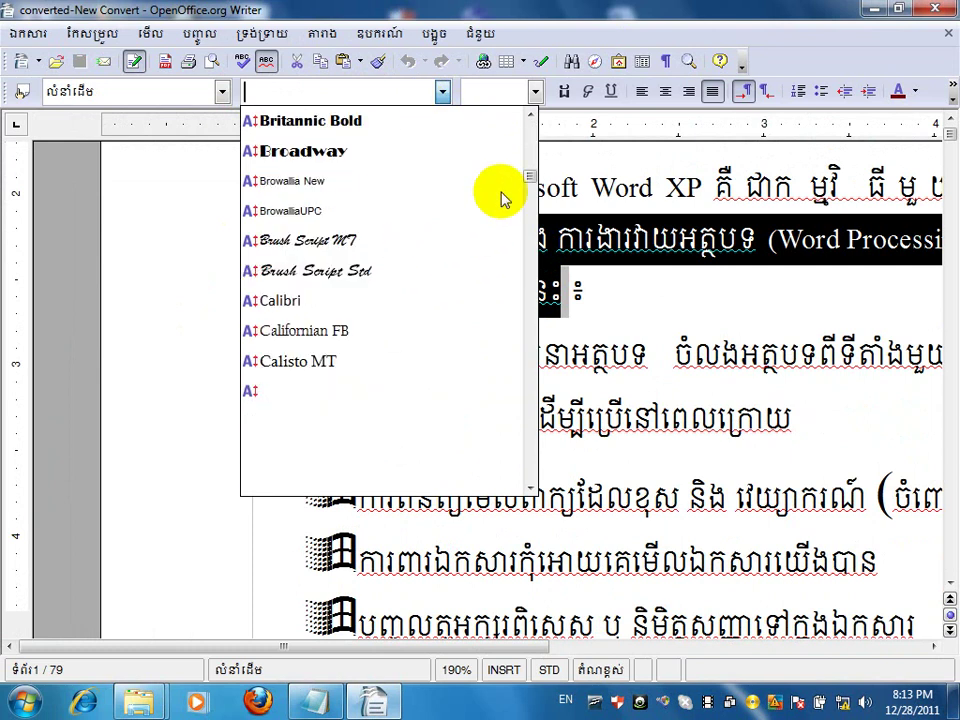
pyautogui.scroll(-2, 521, 225)
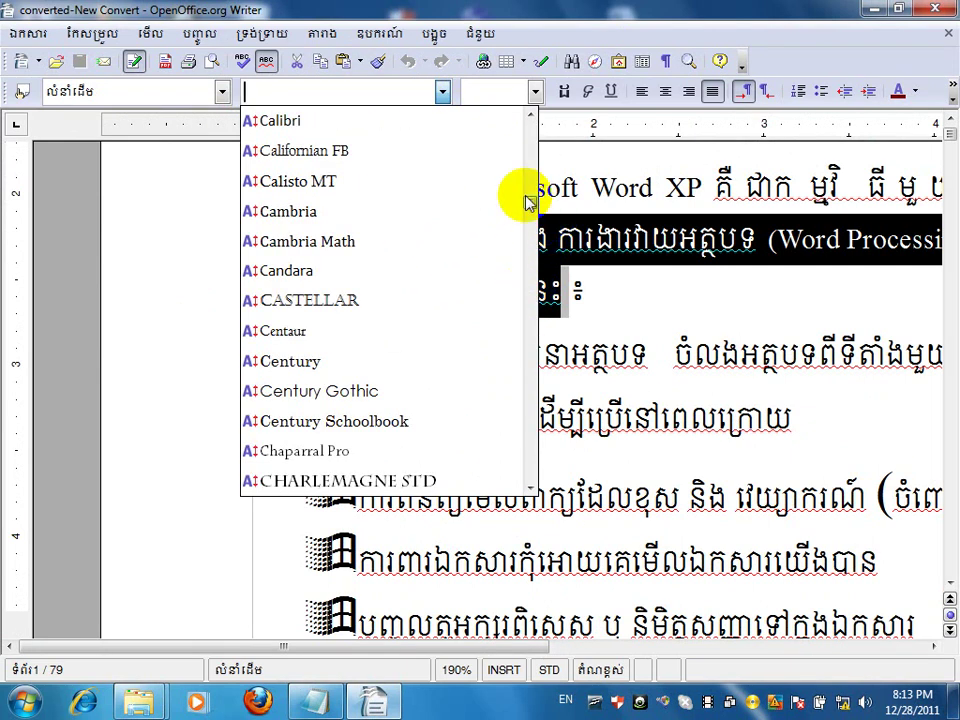
pyautogui.moveTo(529, 199); pyautogui.dragTo(533, 298)
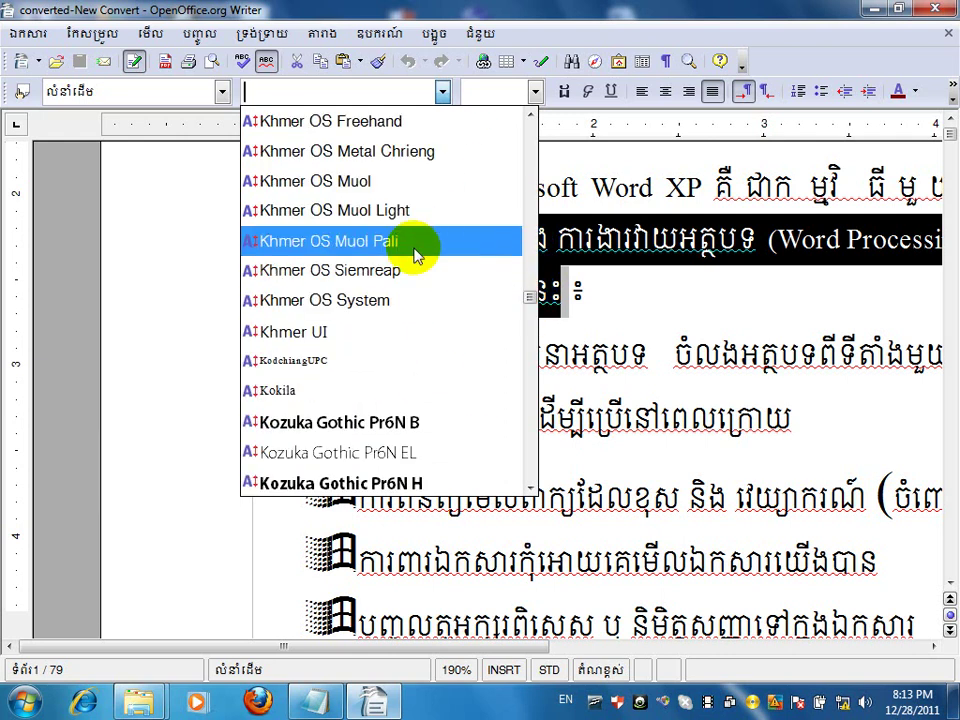
pyautogui.click(403, 155)
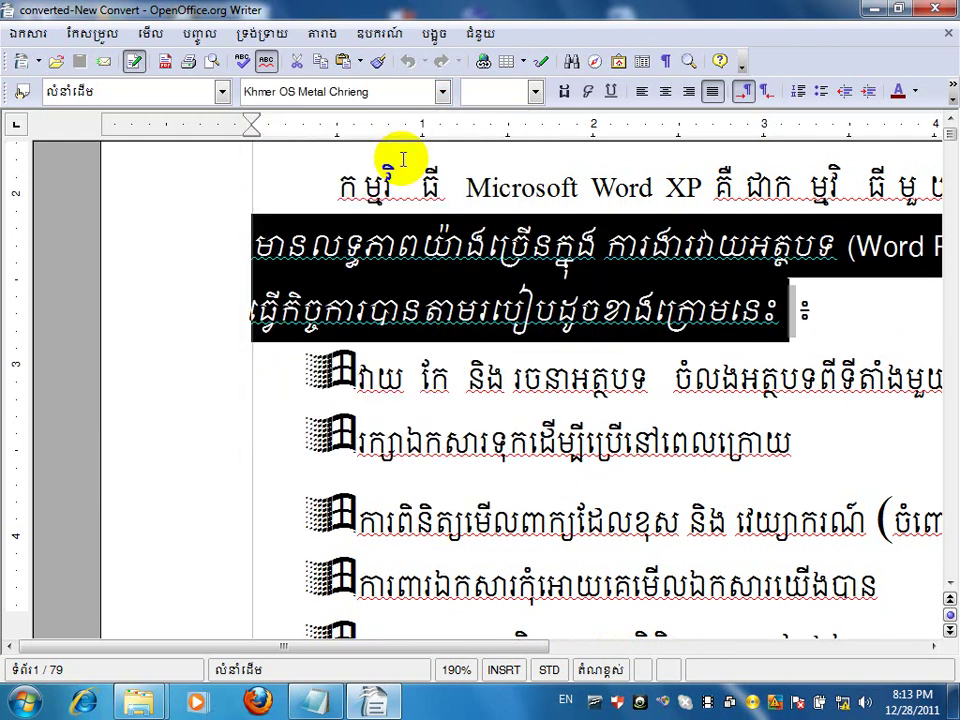
# - Reselect the Khmer OS Metal Chrieng lines in the opening paragraph and set their font to Khmer OS Muol Light
pyautogui.click(488, 311)
pyautogui.moveTo(250, 247); pyautogui.dragTo(762, 310)
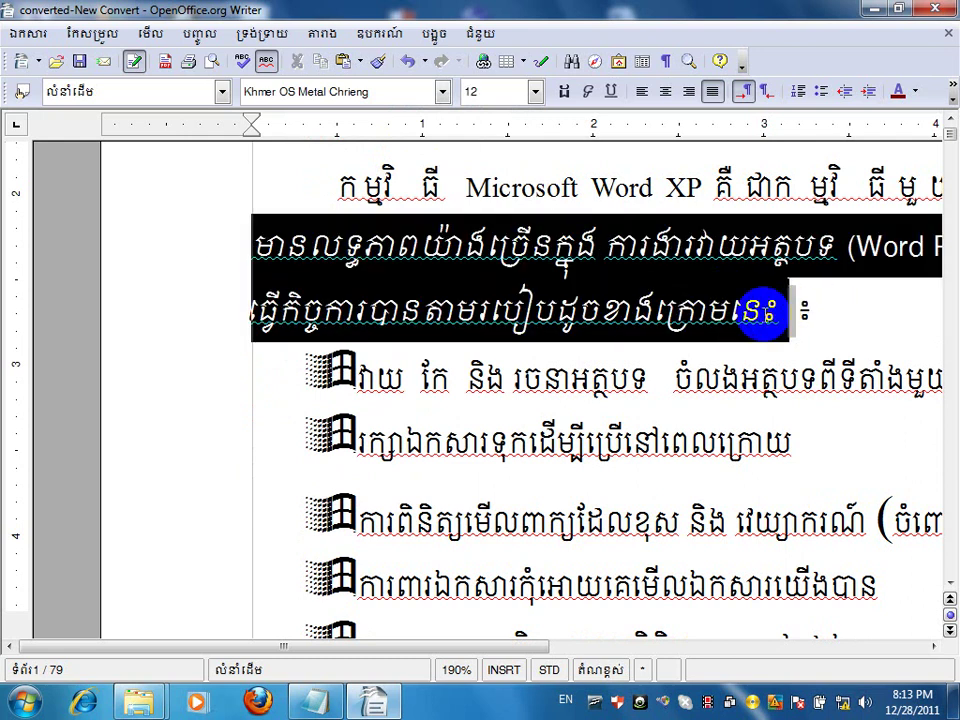
pyautogui.click(443, 91)
pyautogui.moveTo(529, 131)
pyautogui.mouseDown()
pyautogui.moveTo(524, 407)
pyautogui.moveTo(531, 289)
pyautogui.mouseUp()
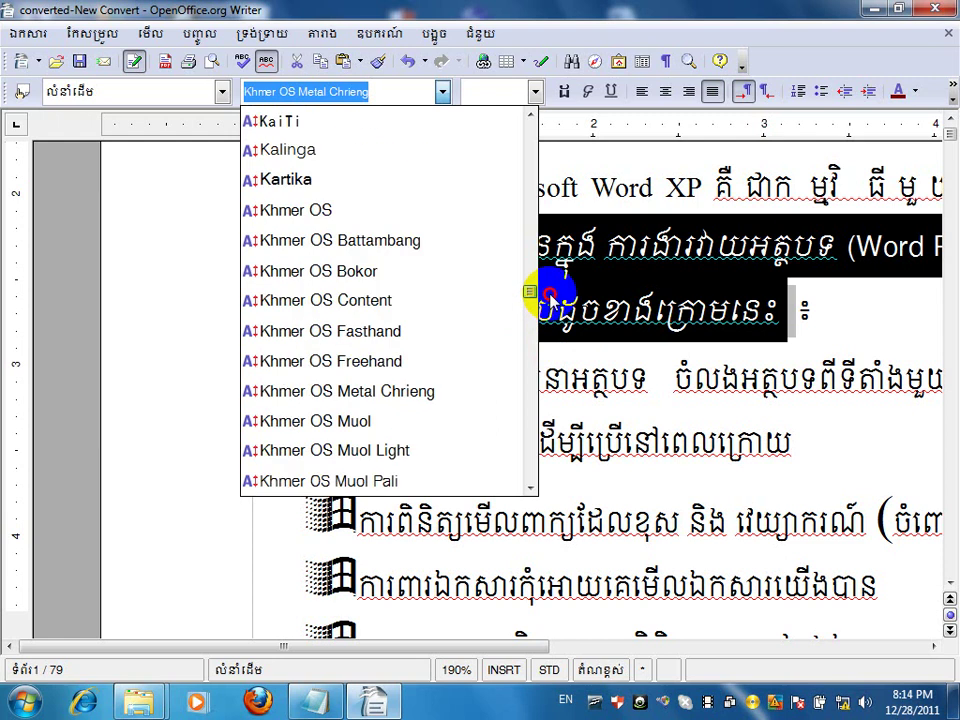
pyautogui.click(438, 451)
# - Close the converted document without saving the font changes
pyautogui.moveTo(245, 232); pyautogui.dragTo(478, 280)
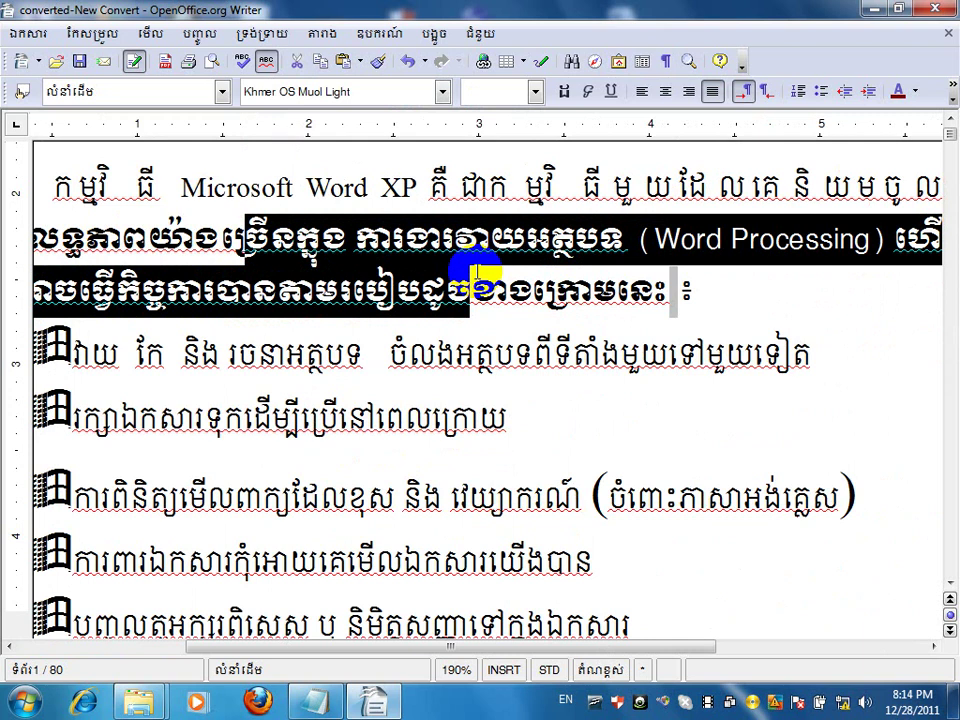
pyautogui.click(945, 30)
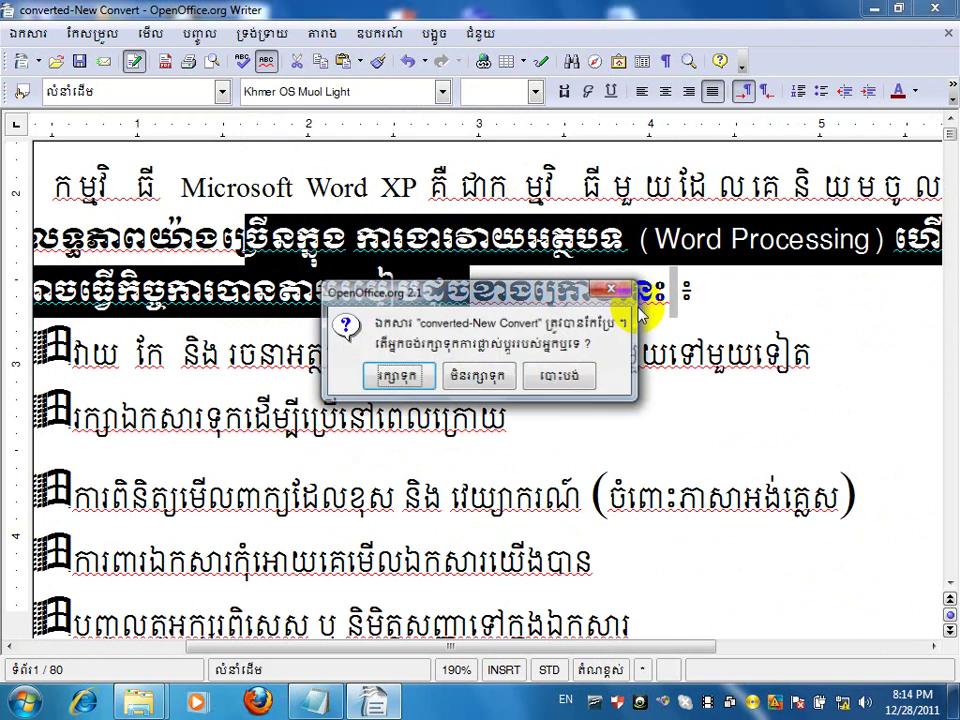
pyautogui.click(485, 381)
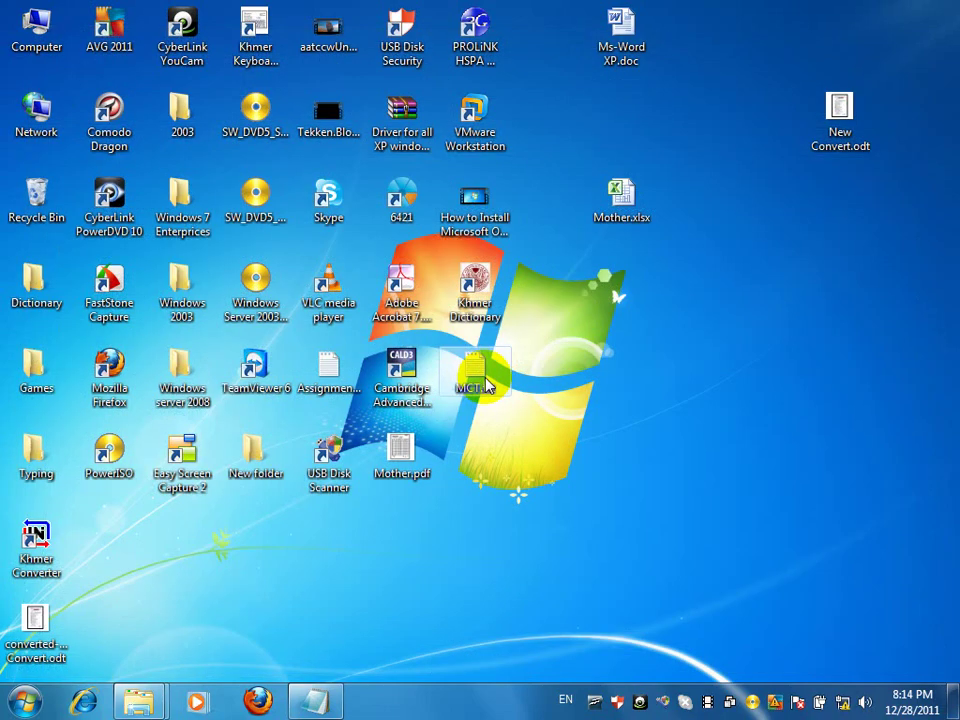